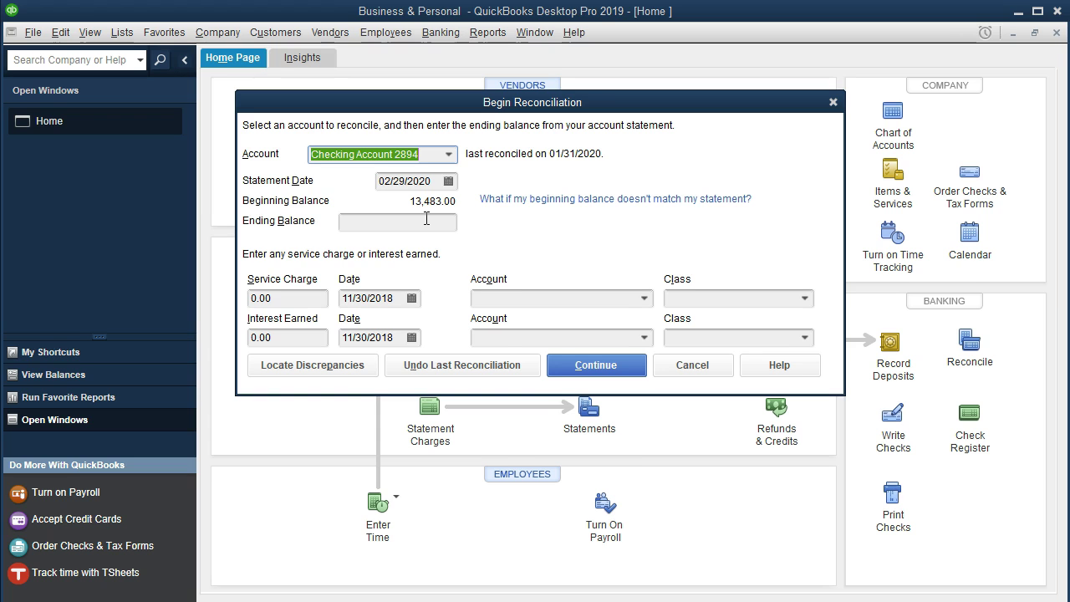
Step: Switch to the February bank statement PDF in Acrobat Reader and highlight the February 1 balance amount
key("alt+Tab")
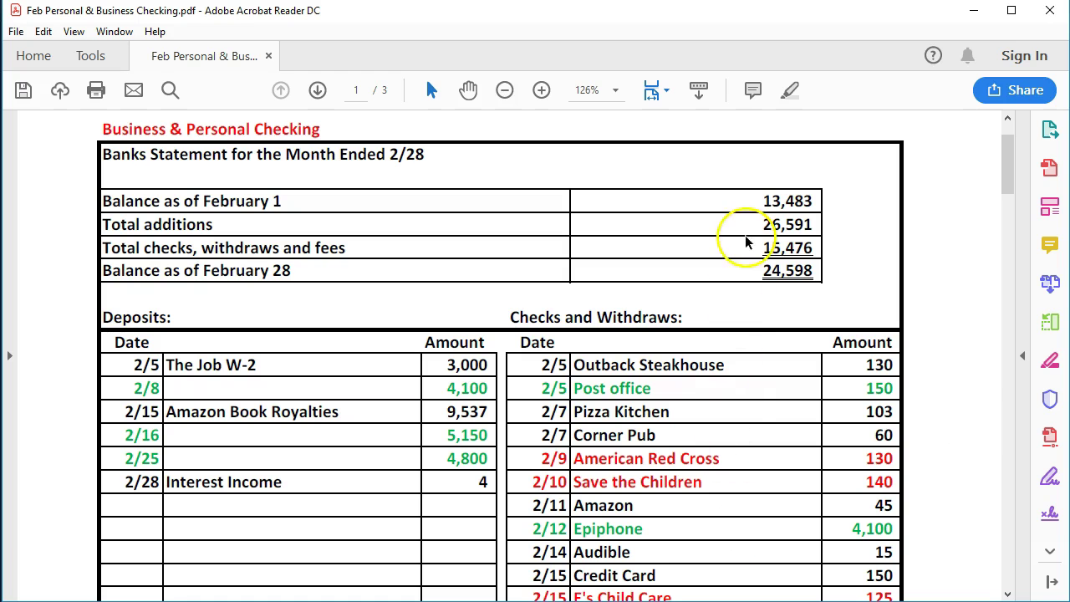
scroll(756, 209, "up", 1)
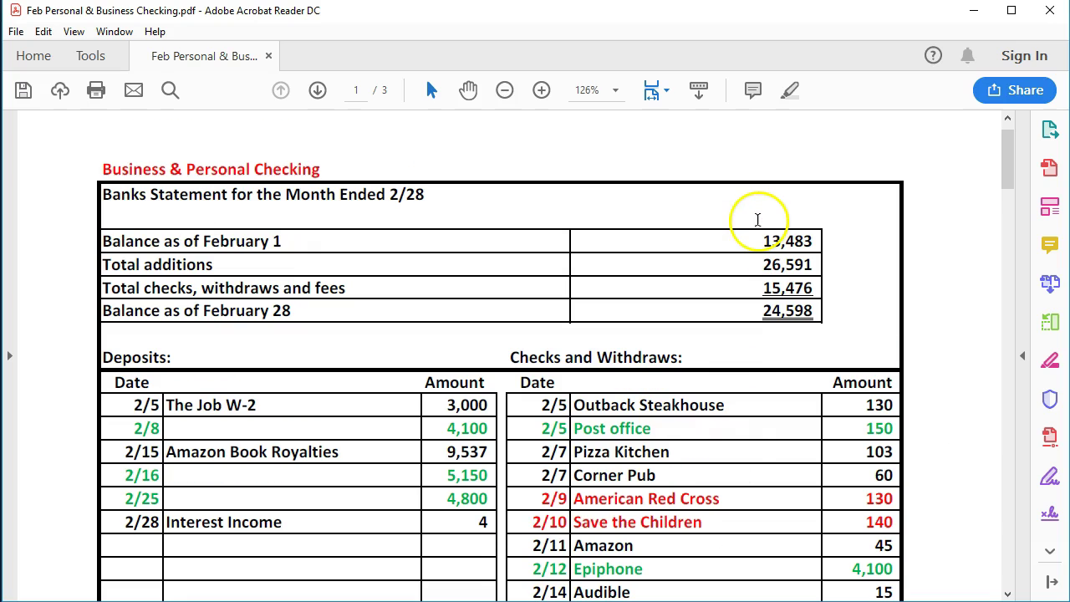
left_click_drag(758, 241, 815, 242)
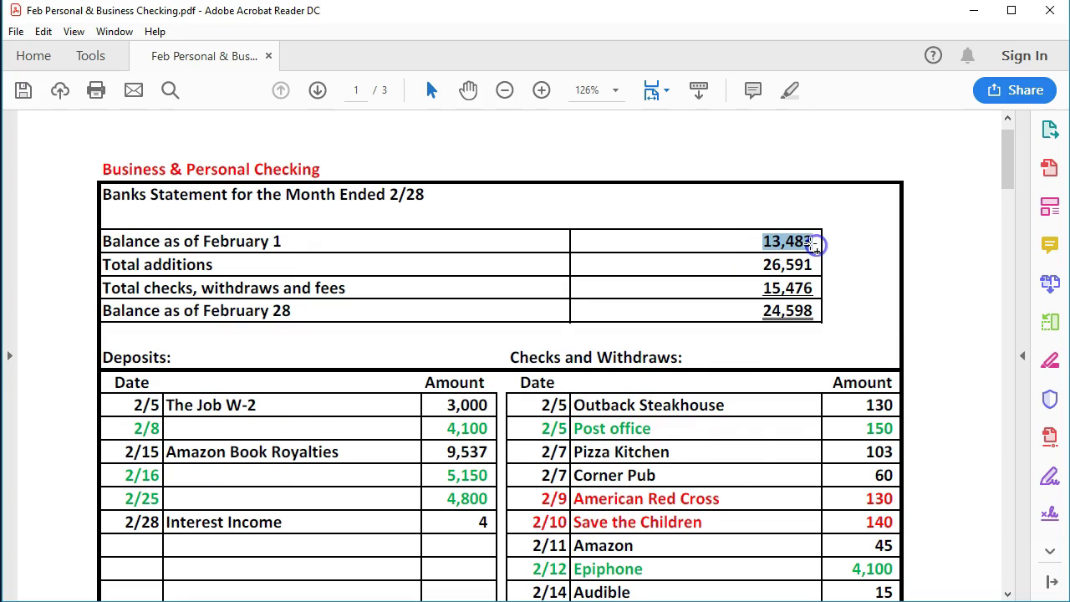
right_click(807, 248)
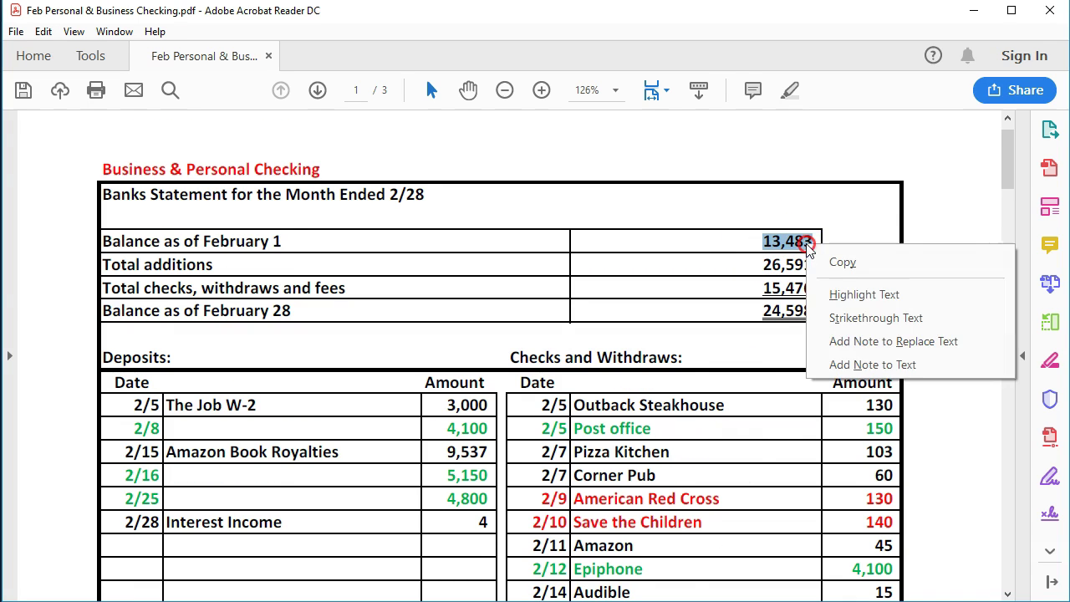
left_click(842, 299)
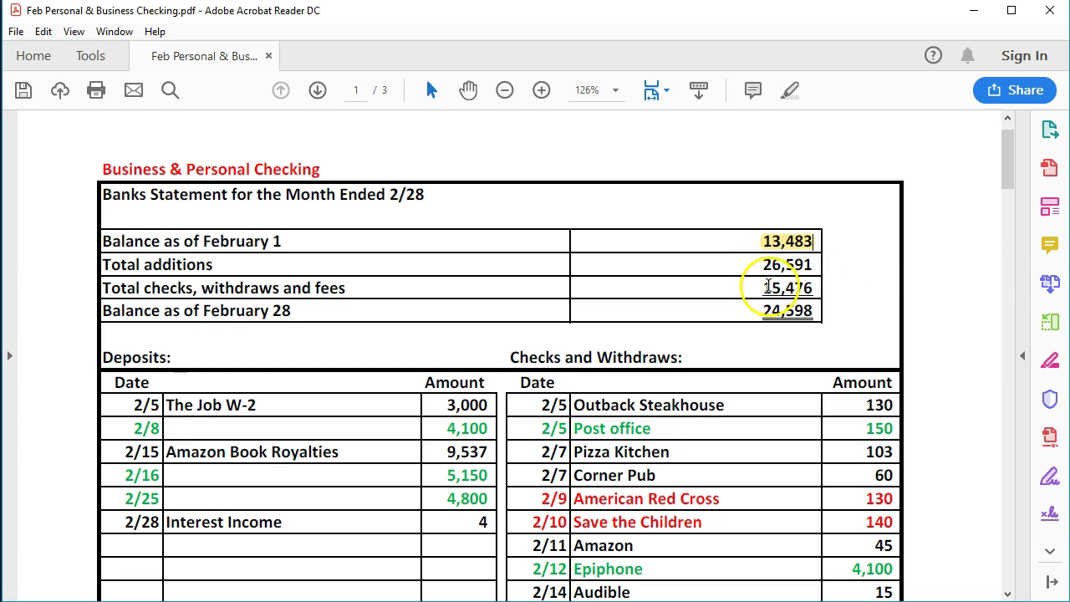
Step: Look up the February 28 balance in the statement and enter 24598 as the ending balance in the QuickBooks reconciliation
scroll(764, 298, "down", 3)
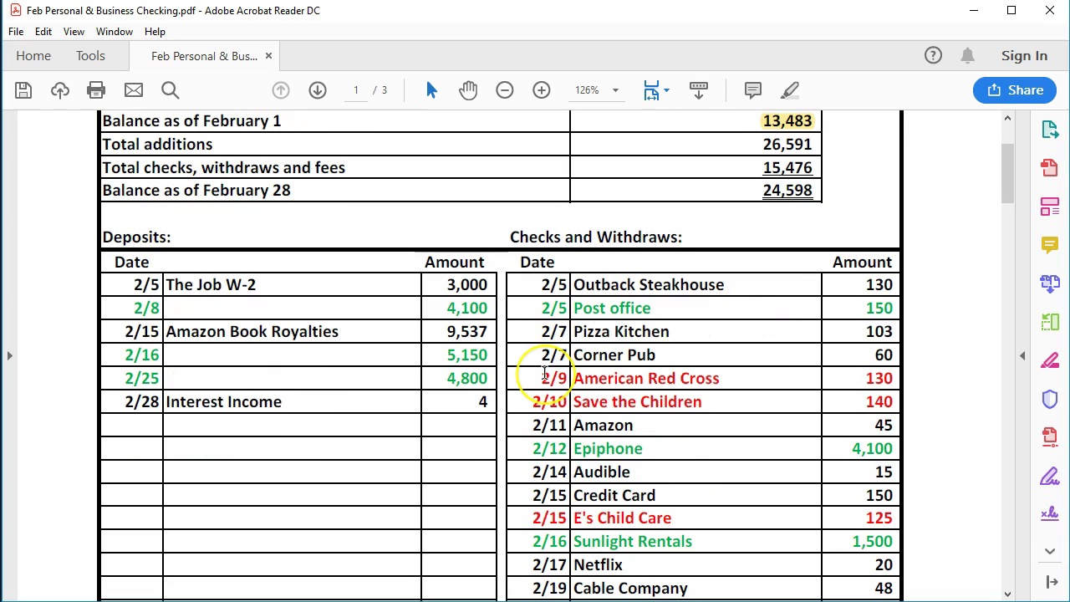
left_click(760, 191)
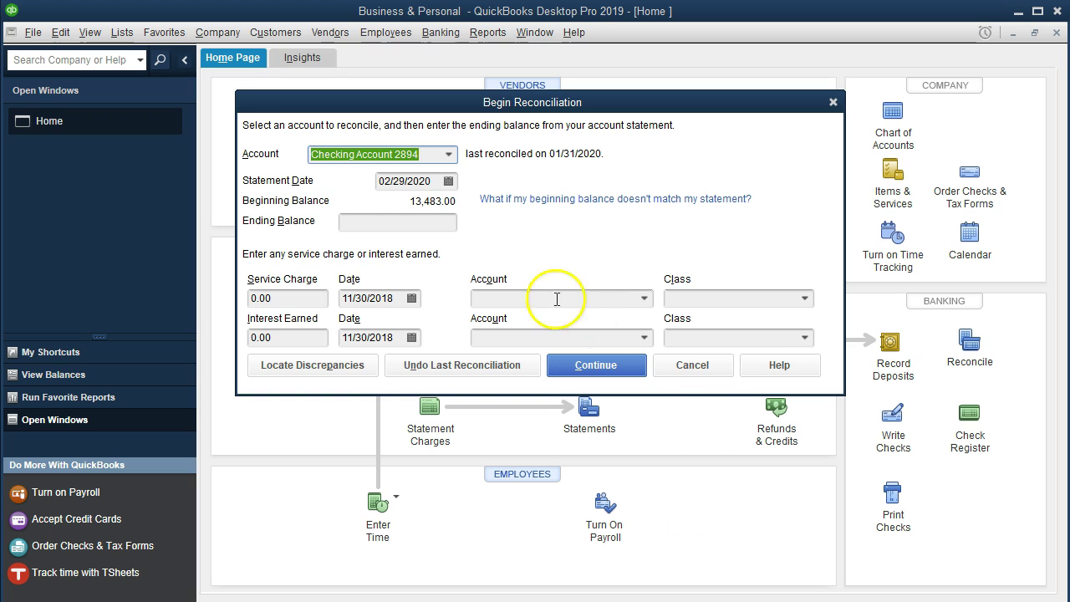
left_click(443, 221)
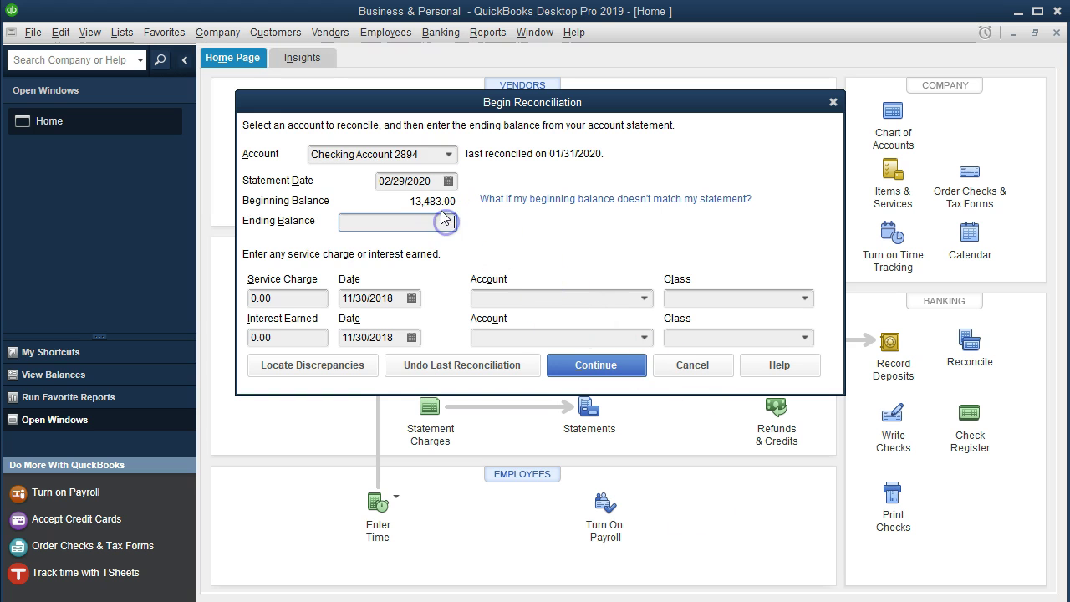
type("24598")
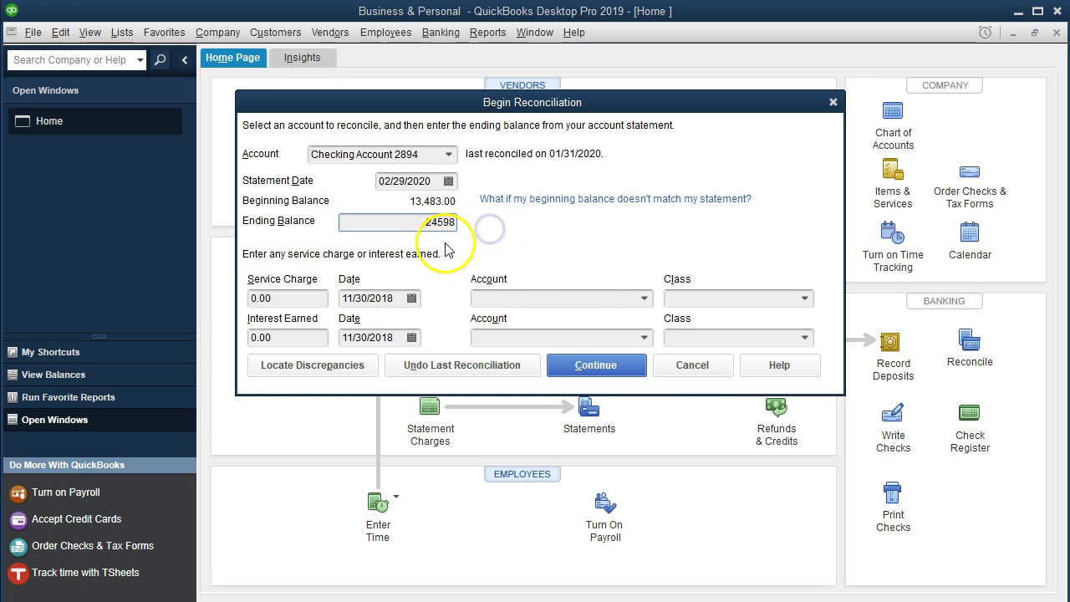
key("Tab")
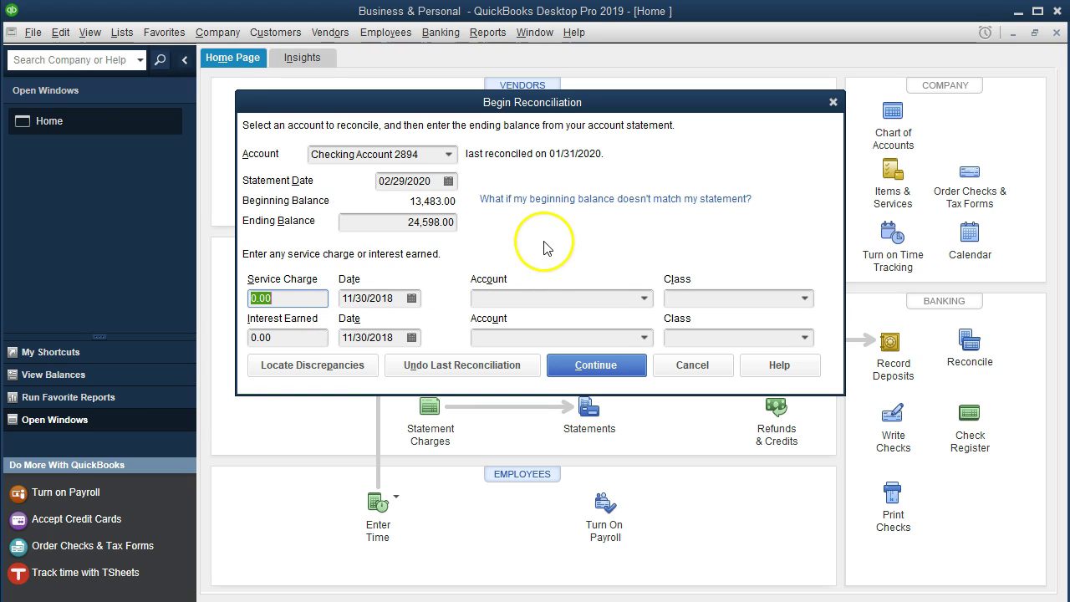
Step: Continue to the reconciliation, accepting the future statement date, and mark all listed payments and deposits as cleared
left_click(609, 378)
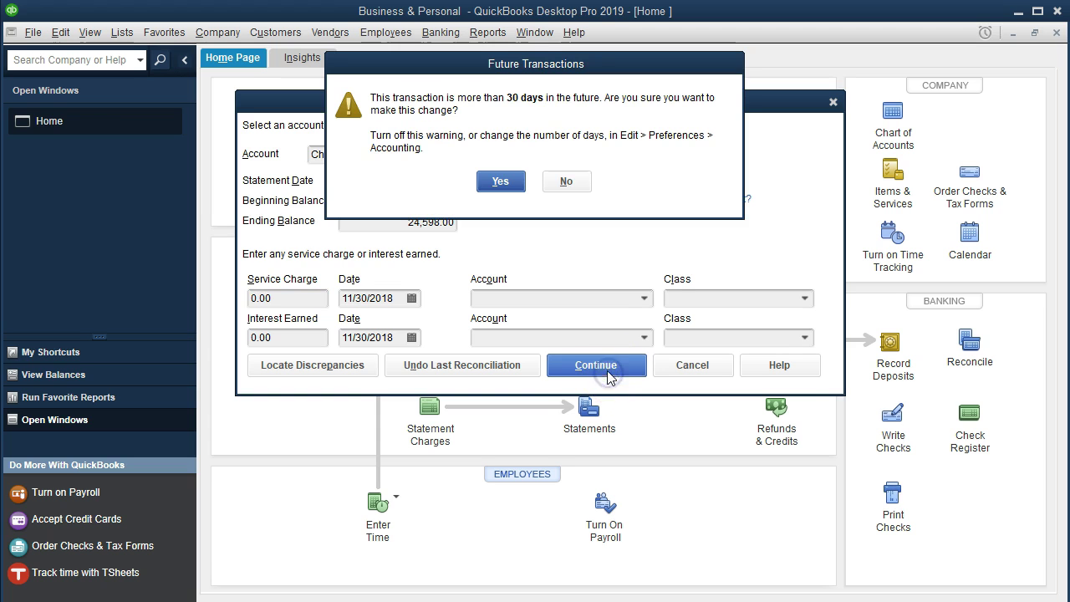
left_click(514, 185)
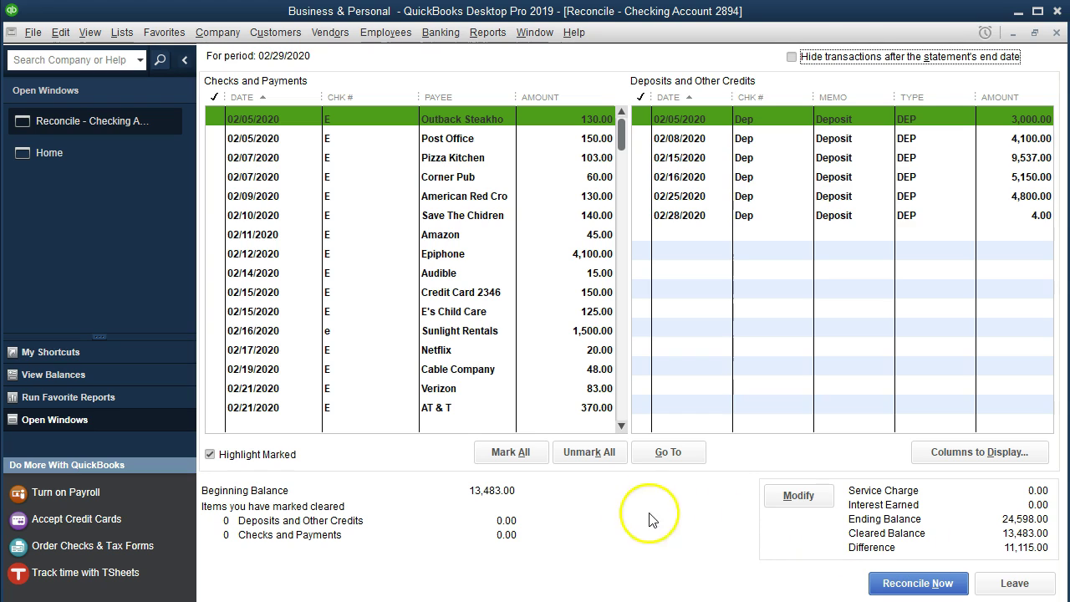
left_click(511, 452)
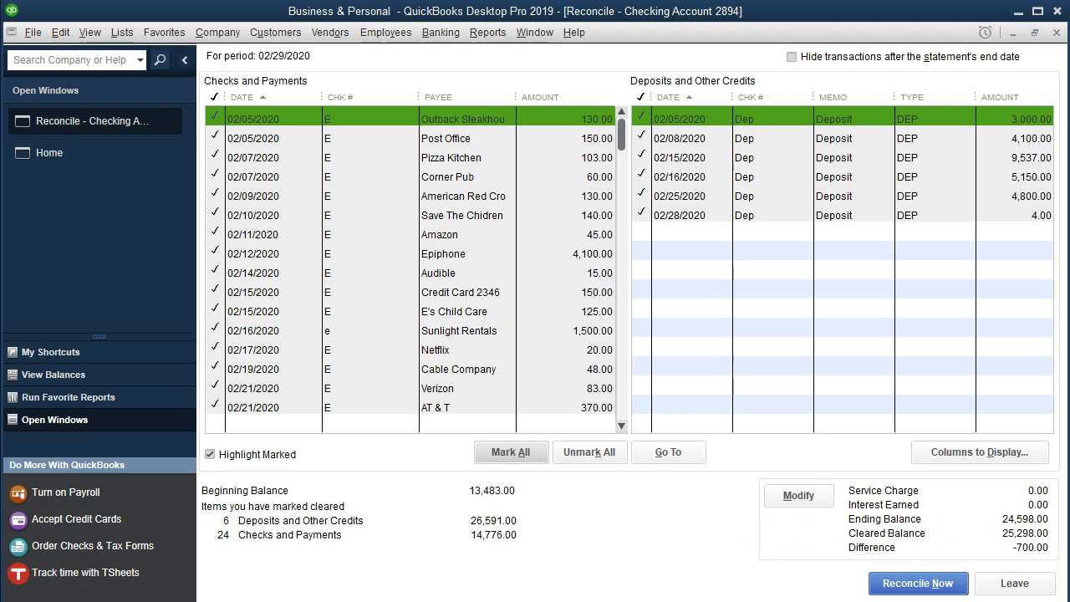
Step: Compare the statement's deposits, checks, withdrawal and bank service charges in Acrobat Reader with the cleared transactions in the QuickBooks reconciliation
key("alt+Tab")
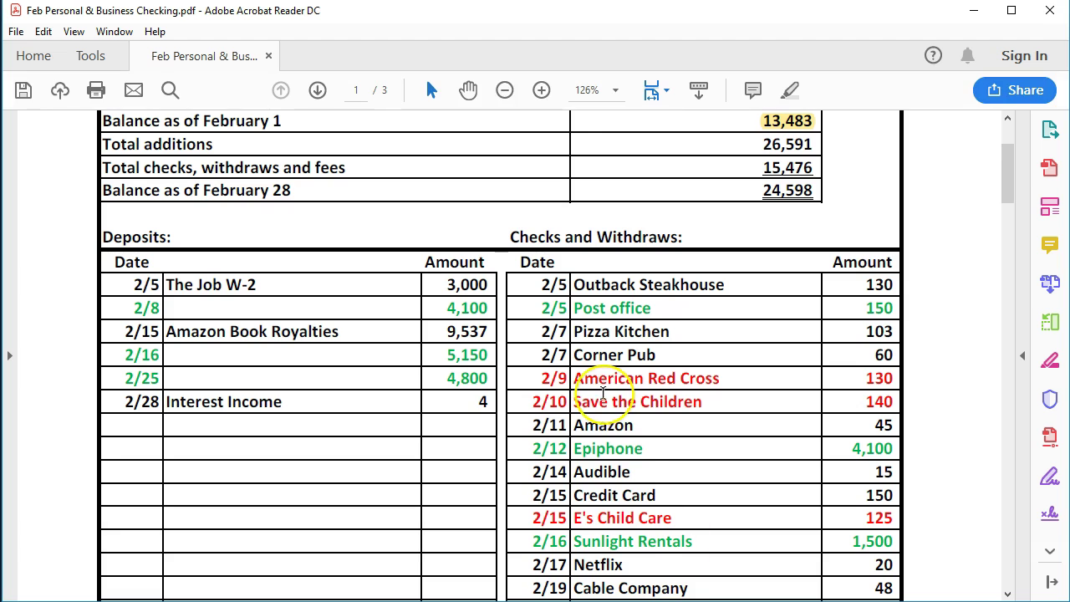
scroll(602, 393, "up", 1)
scroll(602, 392, "down", 4)
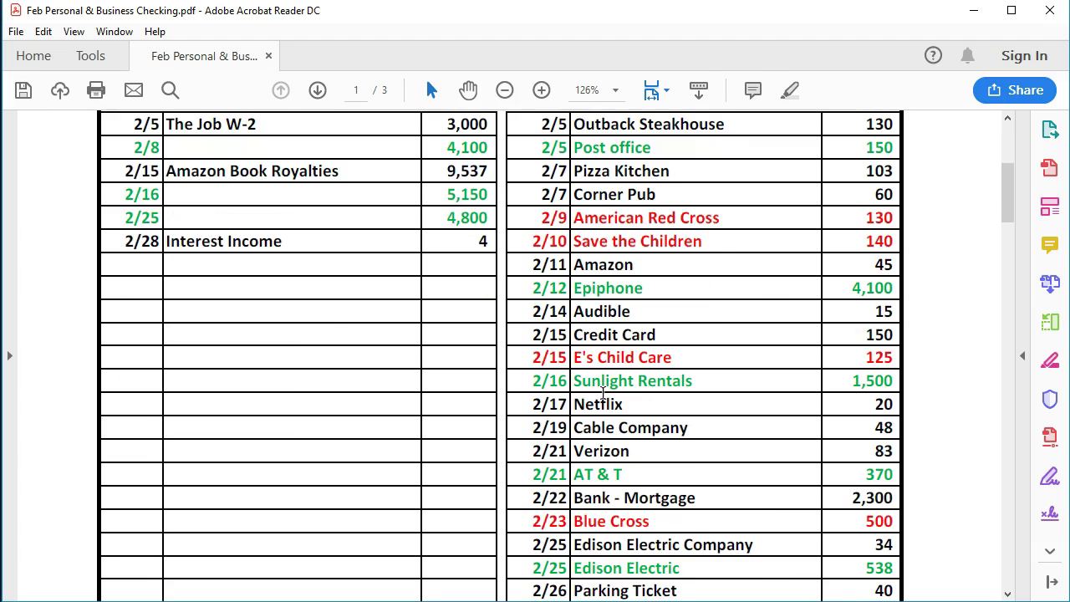
scroll(602, 392, "down", 4)
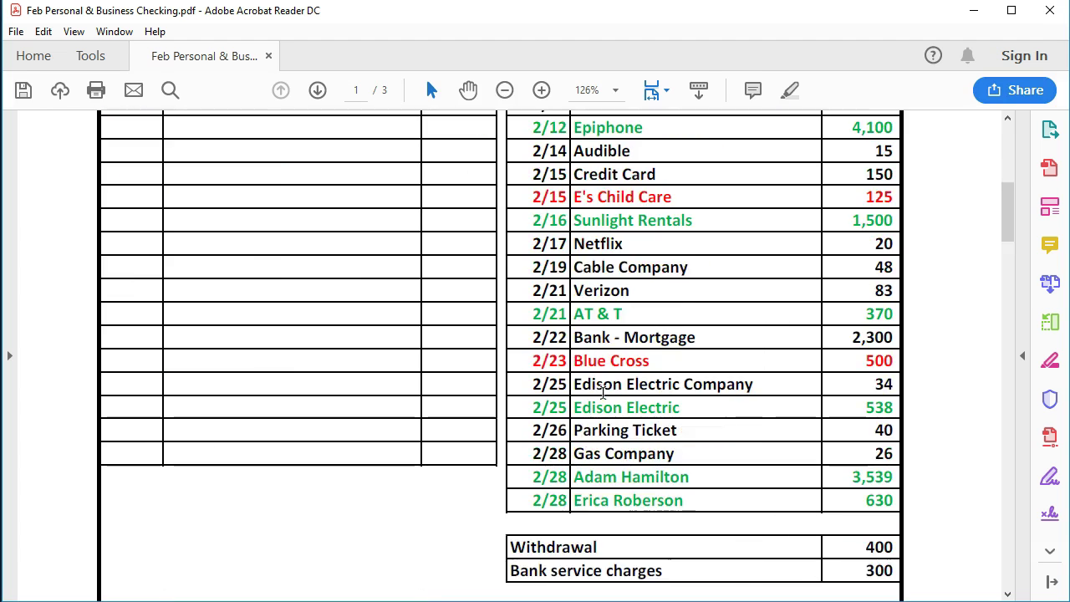
scroll(602, 393, "down", 1)
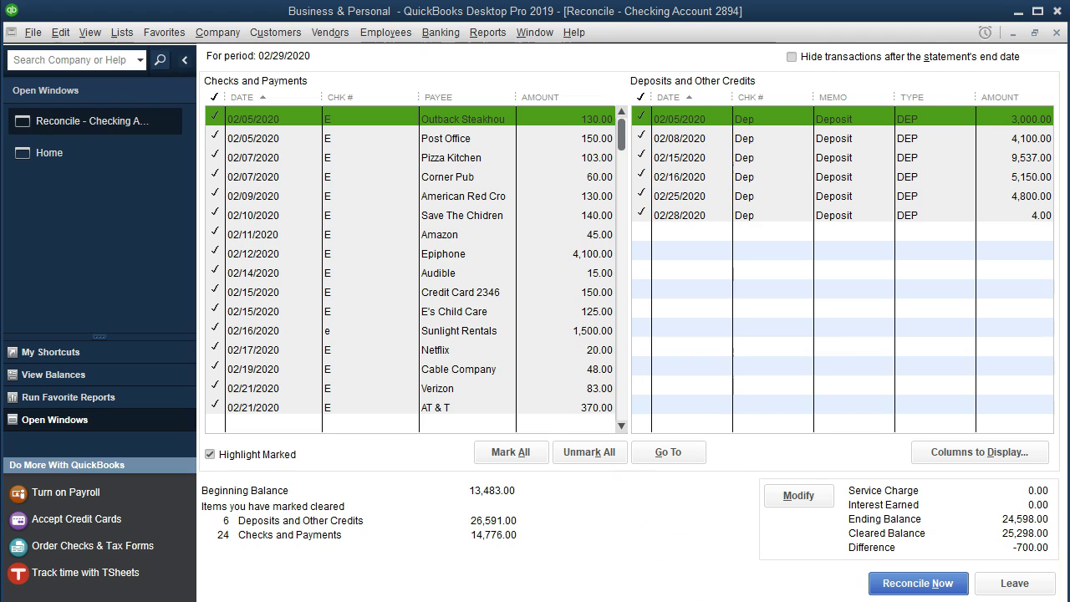
key("alt+Tab")
scroll(665, 470, "up", 6)
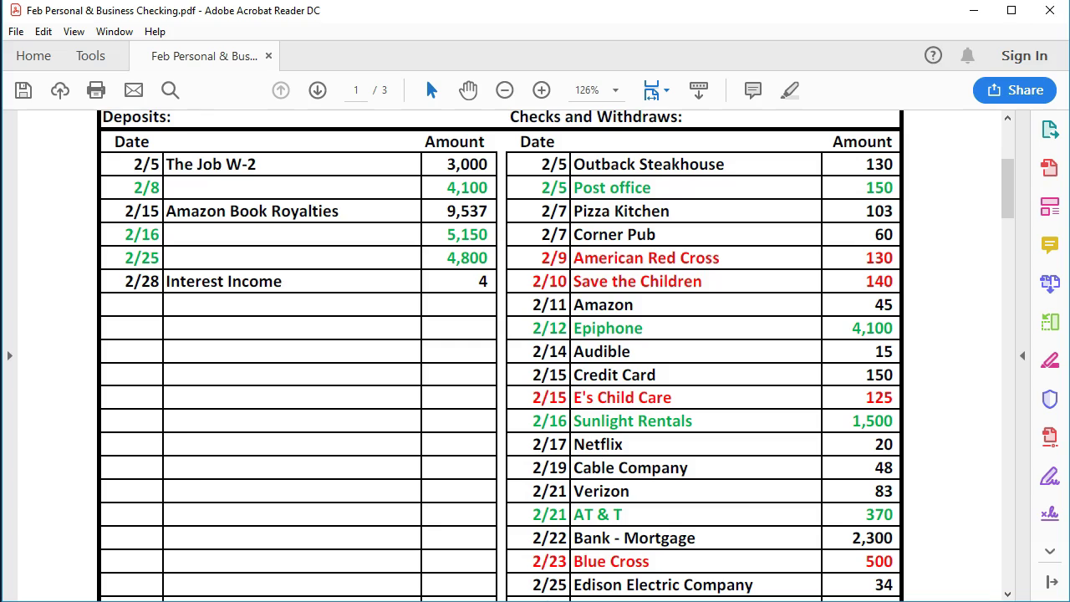
key("alt+Tab")
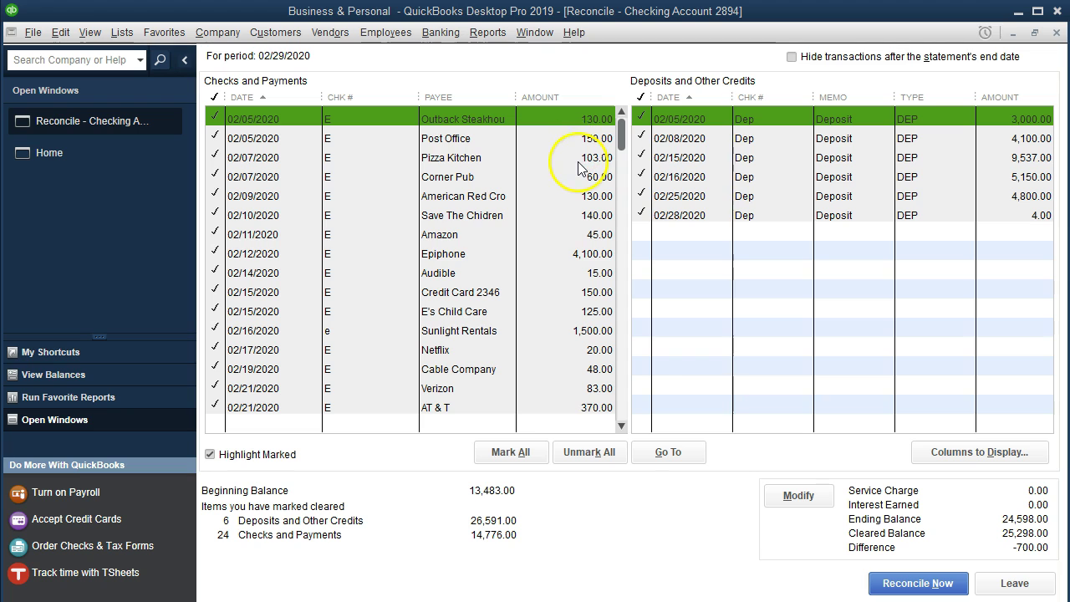
key("alt+Tab")
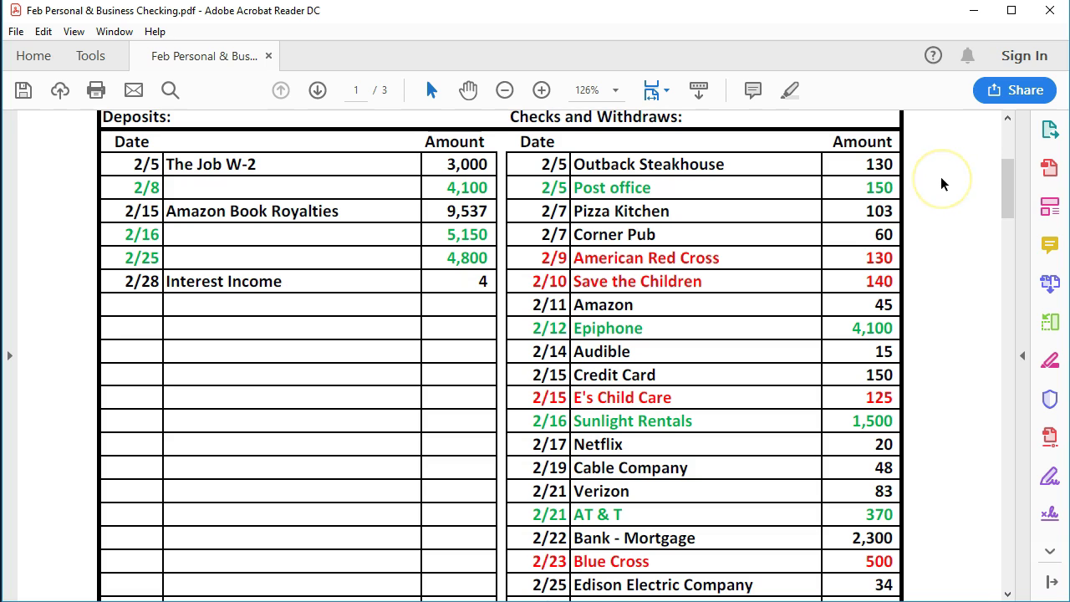
left_click(974, 17)
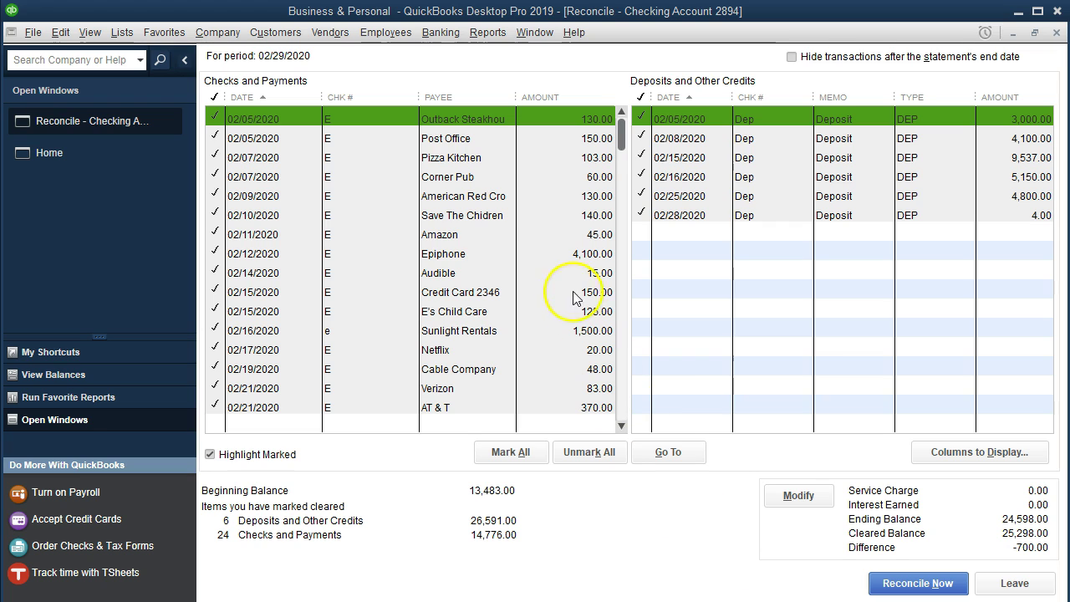
Step: Open the checking account register, set the new 02/28/2020 entry's number to Other, and check the withdrawal line in the statement PDF
left_click(440, 34)
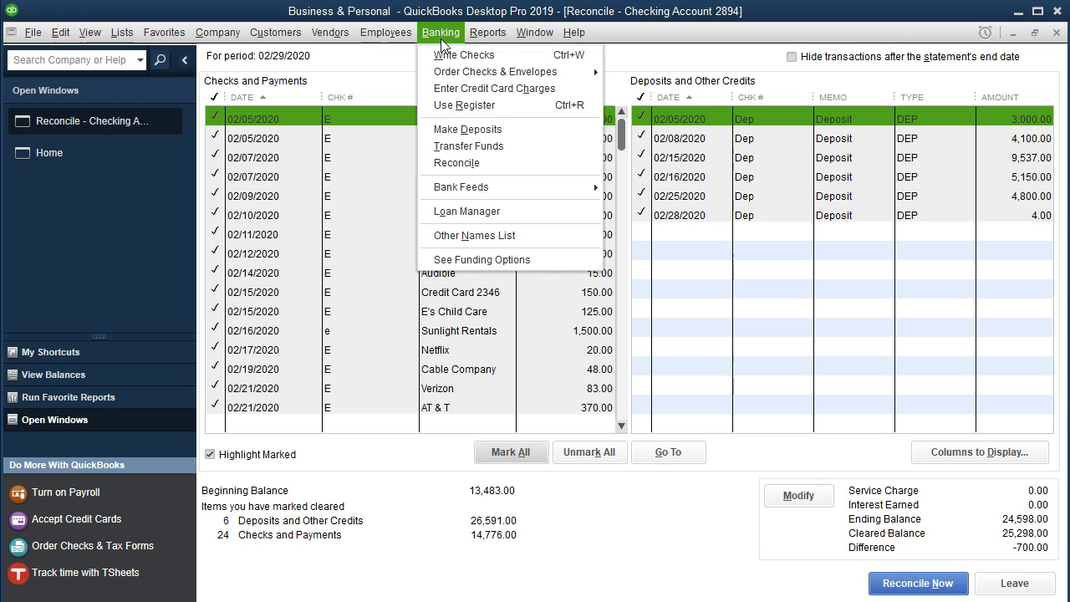
left_click(509, 107)
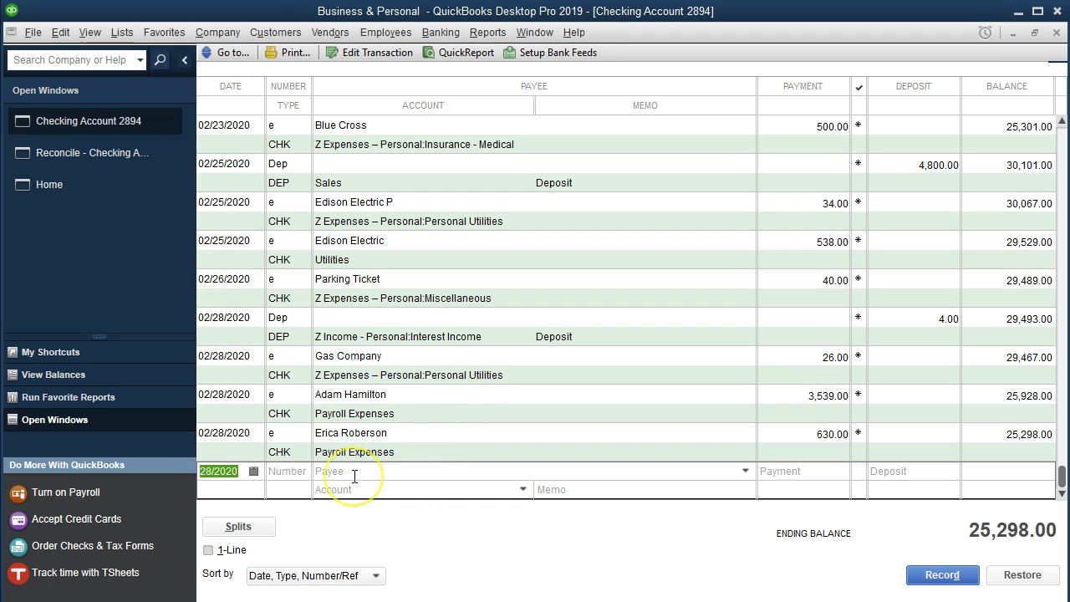
key("Tab")
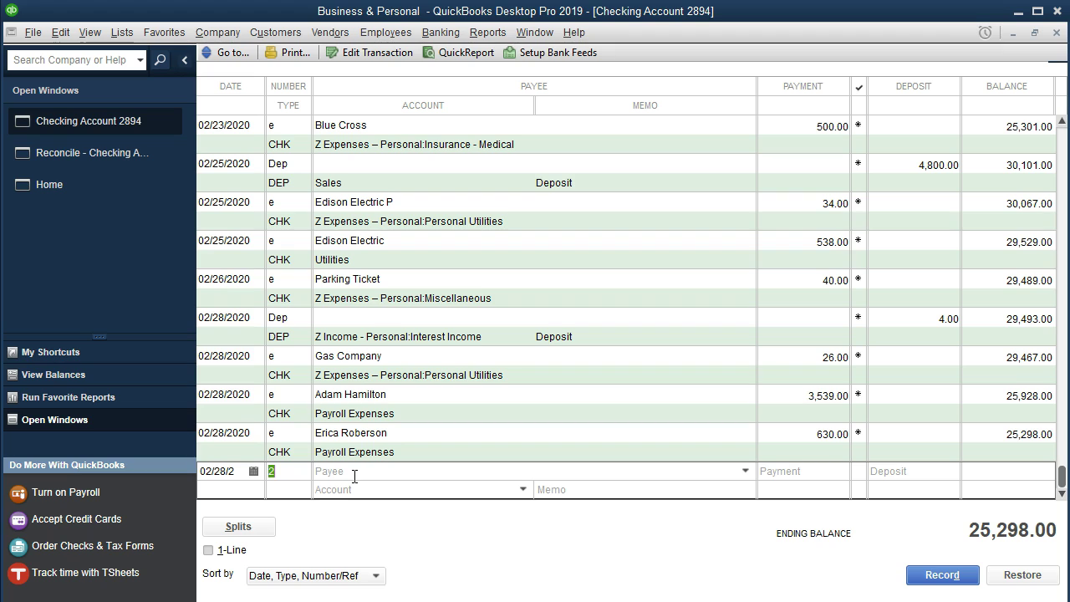
type("e")
key("BackSpace")
type("Other")
key("Tab")
key("alt+Tab")
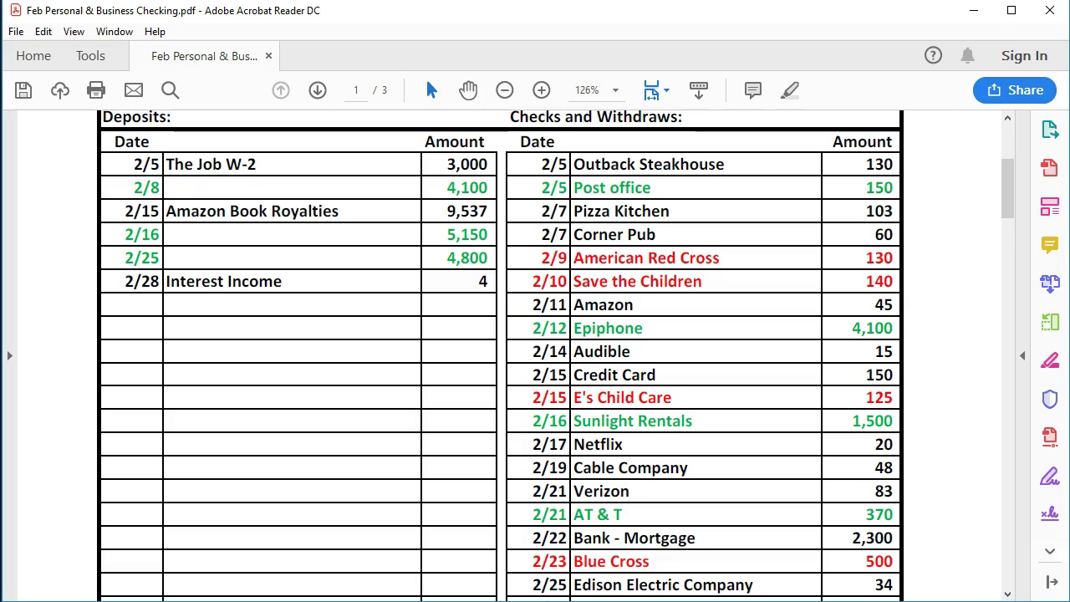
scroll(674, 536, "down", 5)
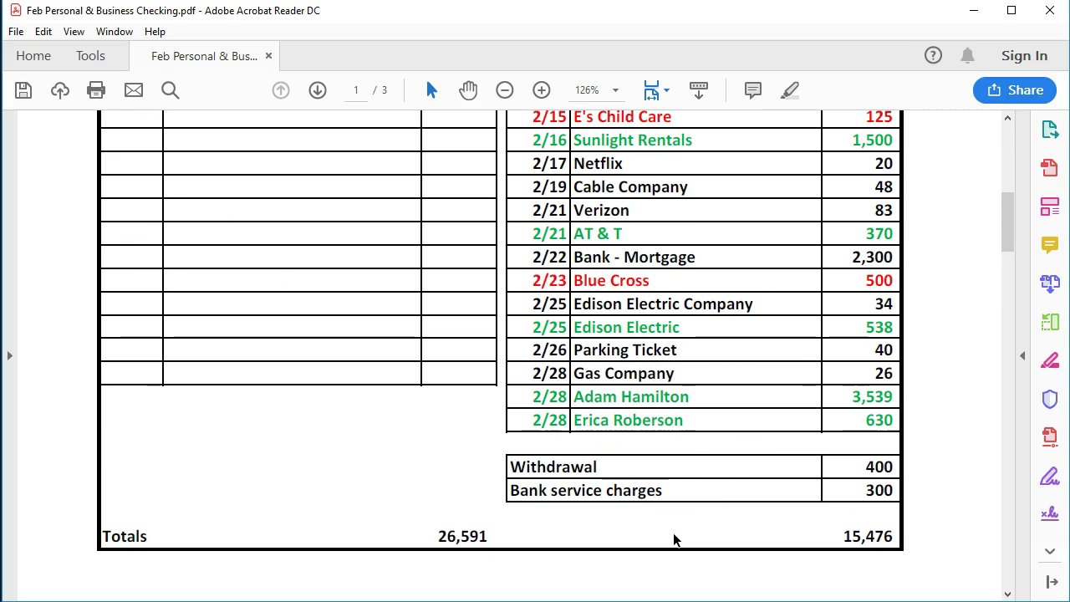
key("alt+Tab")
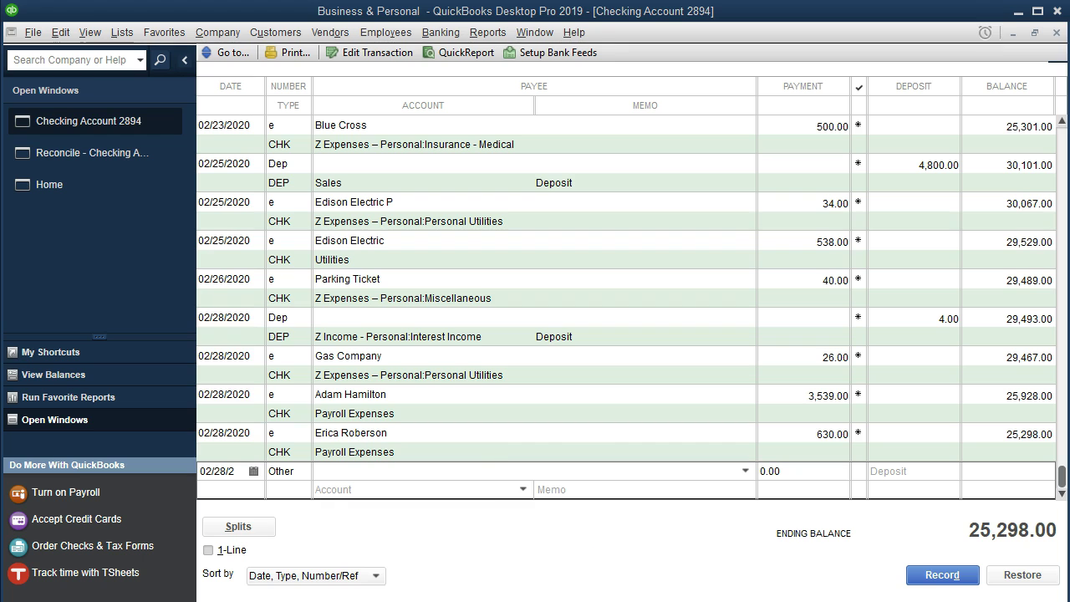
left_click(404, 473)
type("wi")
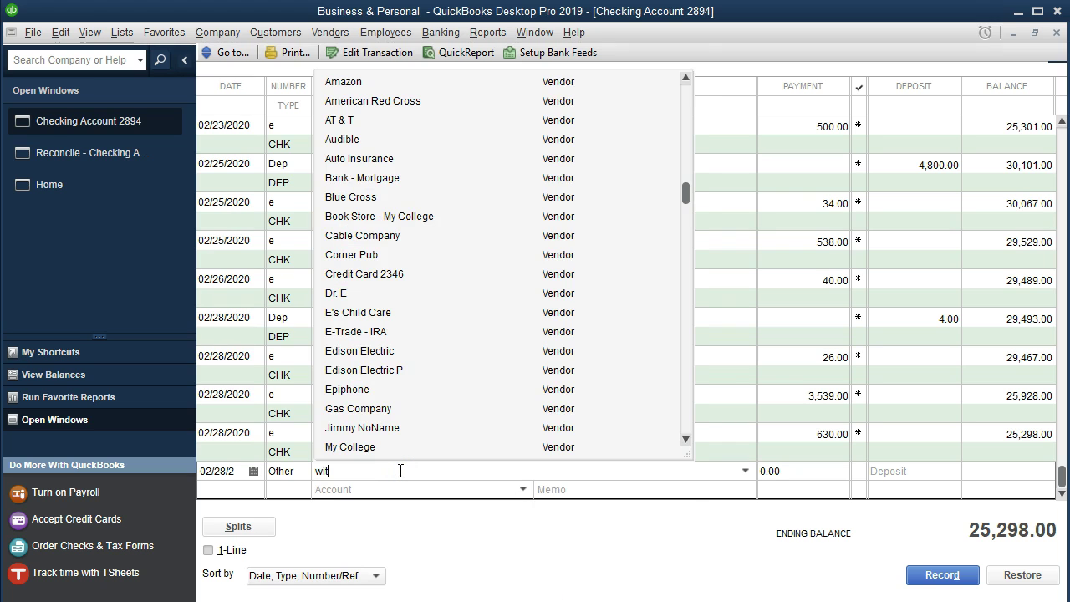
key("BackSpace")
key("BackSpace")
type("W")
key("BackSpace")
key("Tab")
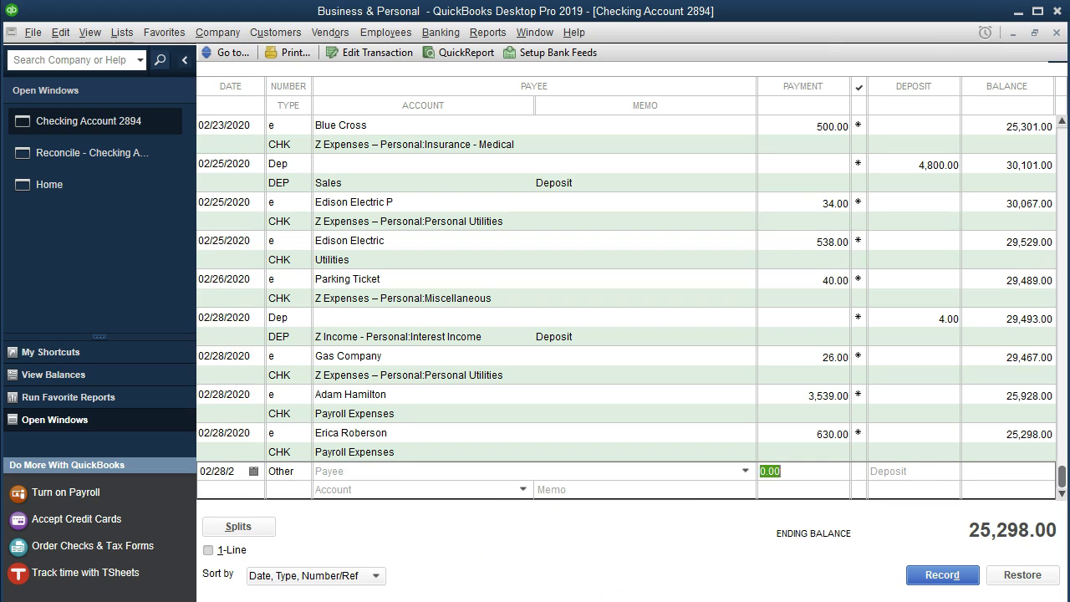
Step: Enter a payment of 400 with the account Z Expenses – Personal:Miscellaneous and record the withdrawal, accepting the future date
key("alt+Tab")
key("alt+Tab")
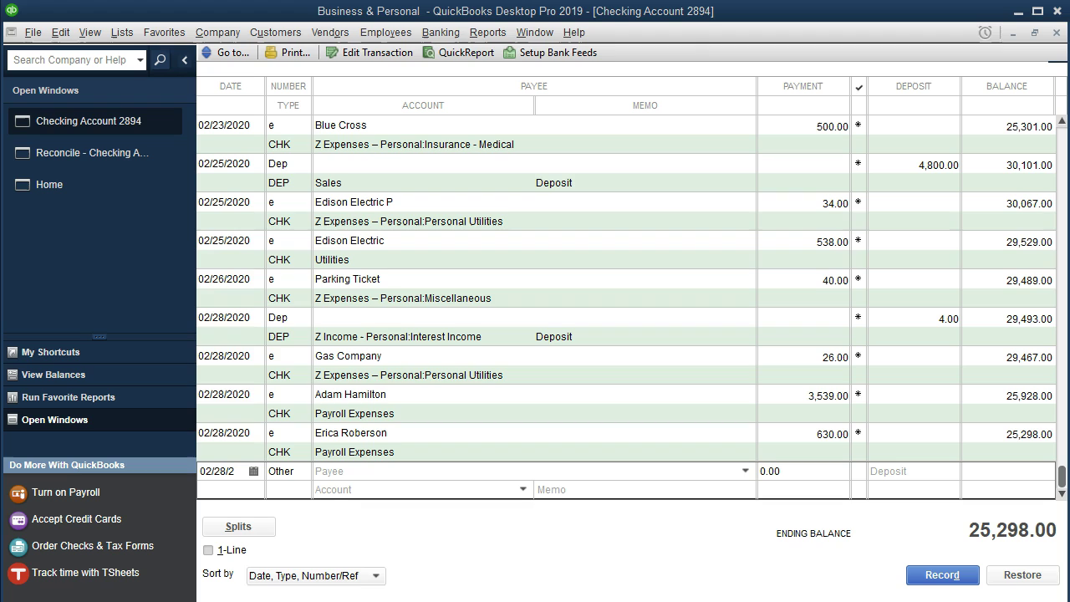
left_click(789, 471)
type("400")
key("Tab")
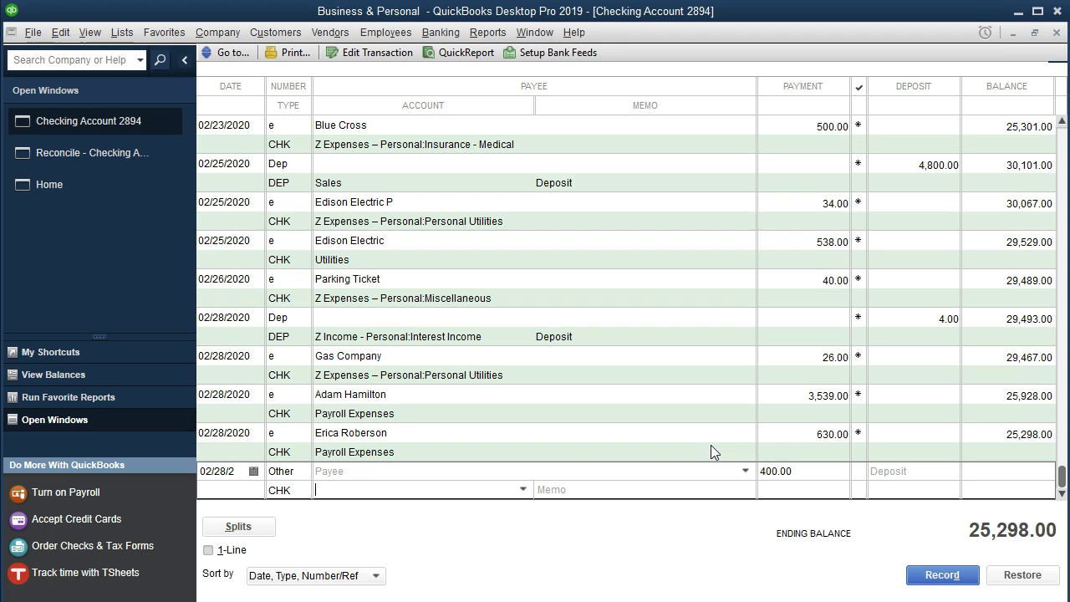
type("mis")
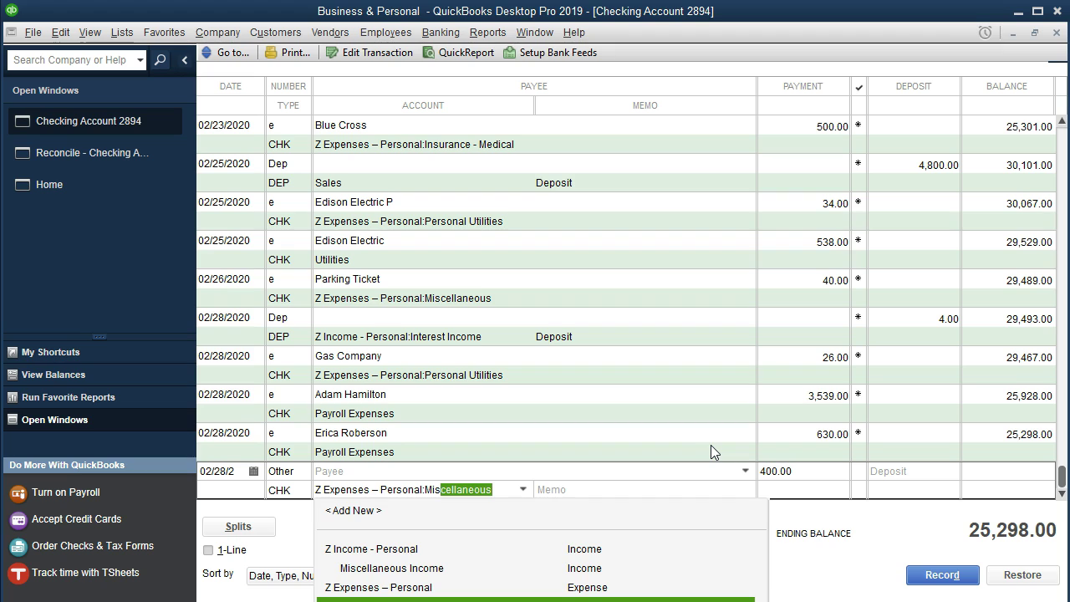
key("Tab")
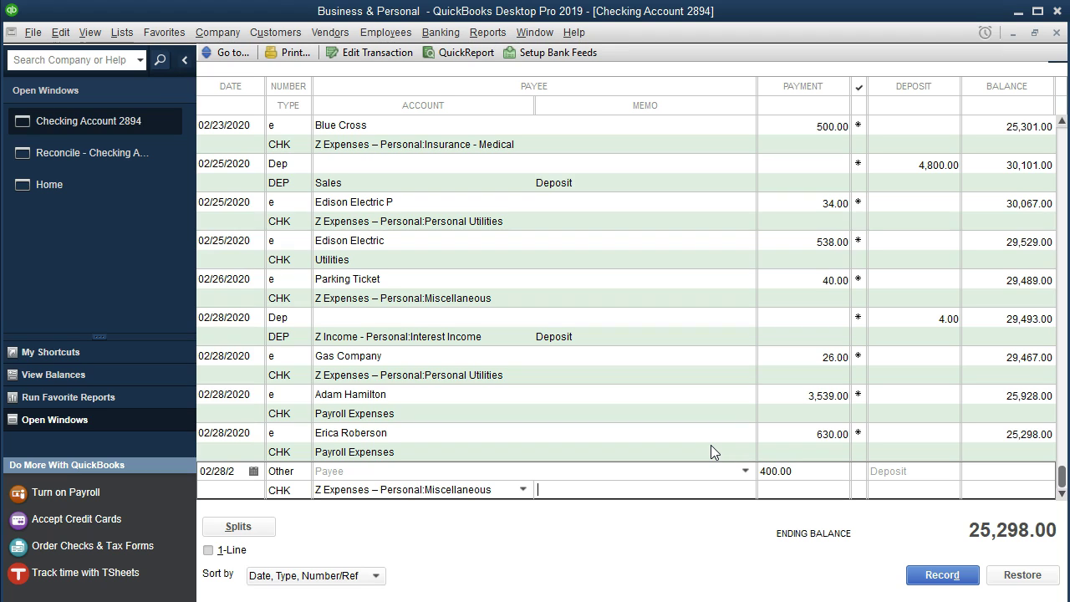
key("Return")
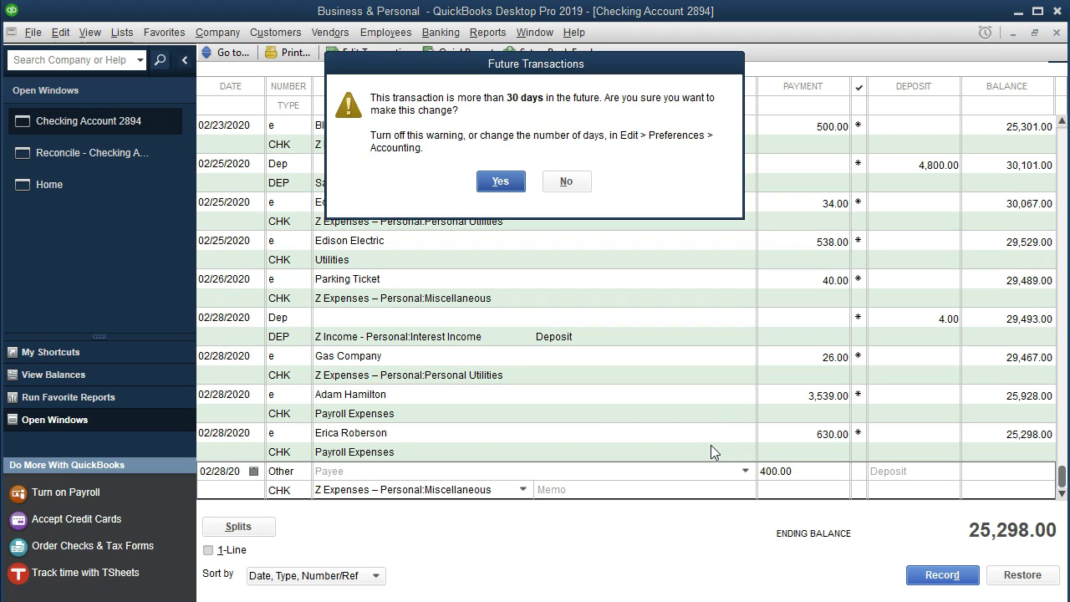
key("Return")
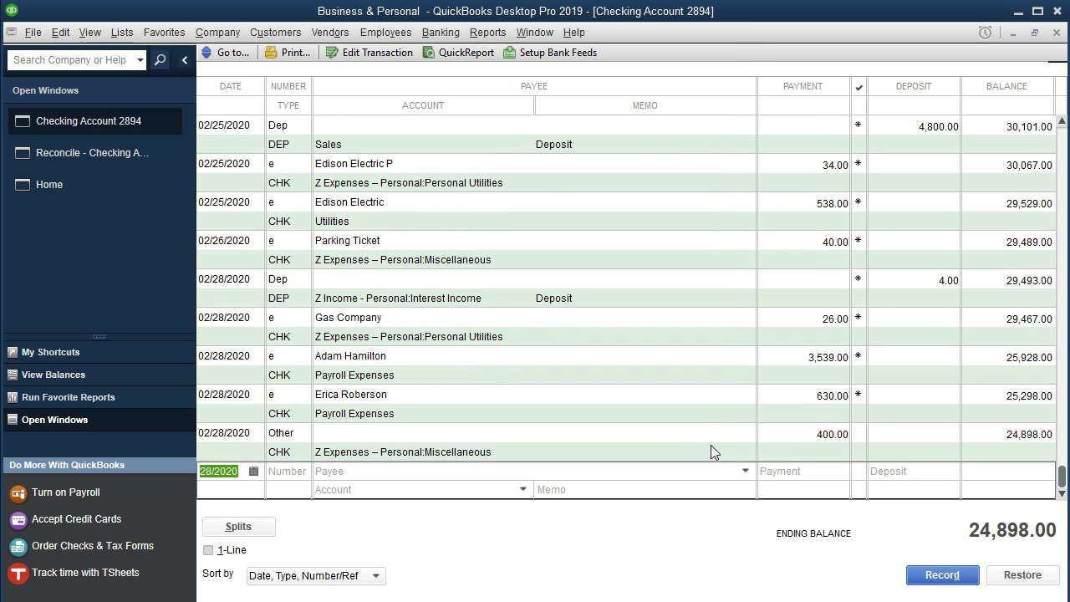
Step: Check the bank service charge in the statement PDF and enter a 300 payment numbered Other with the account Bank Service Charges
key("alt+Tab")
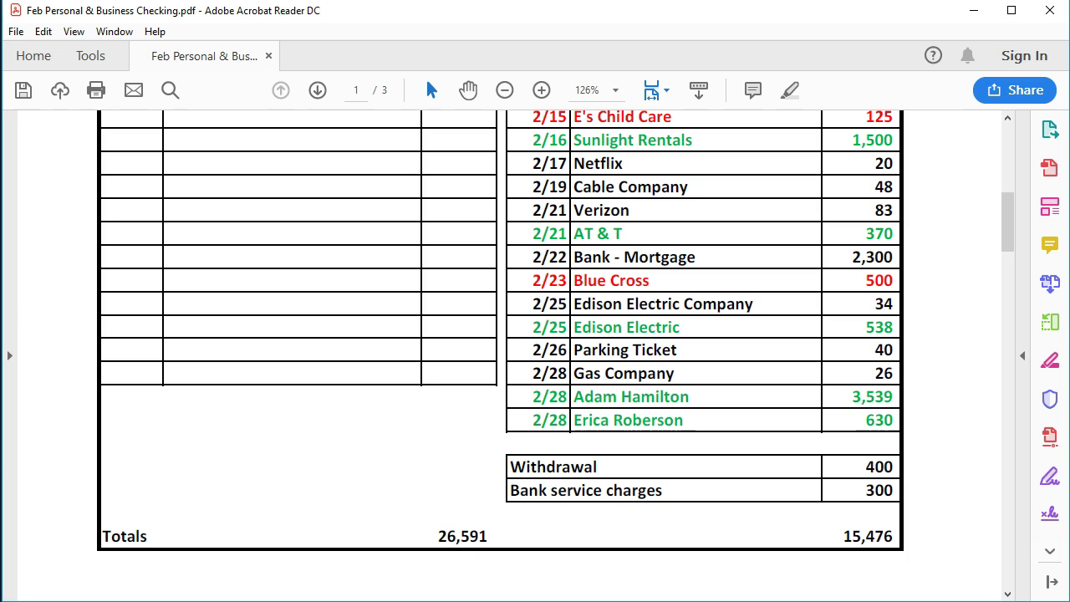
key("alt+Tab")
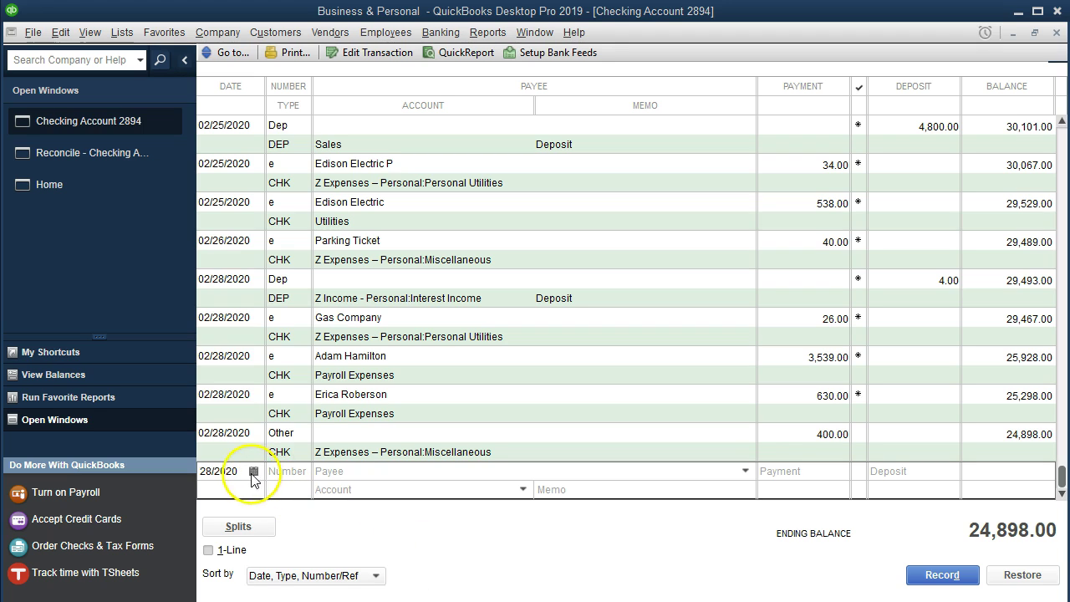
key("Tab")
type("Other")
key("Tab")
key("Tab")
key("Tab")
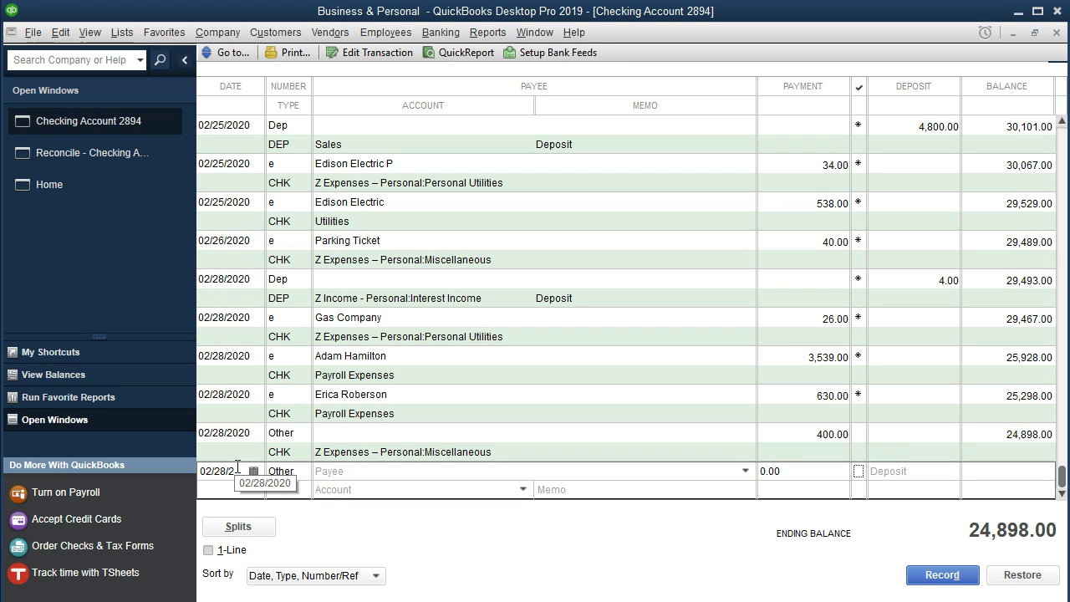
left_click(790, 472)
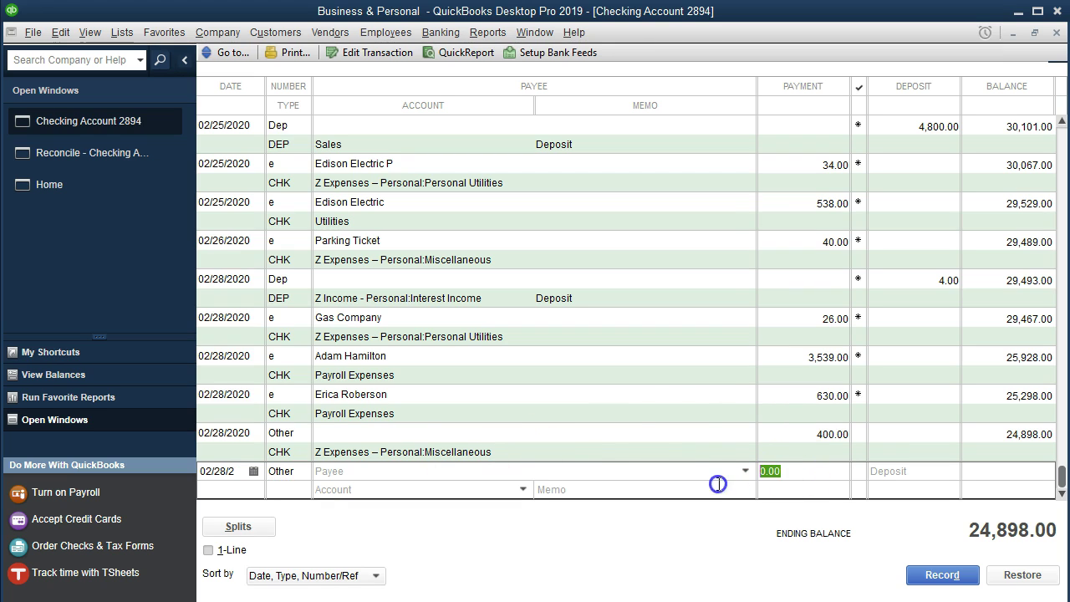
type("300")
key("Tab")
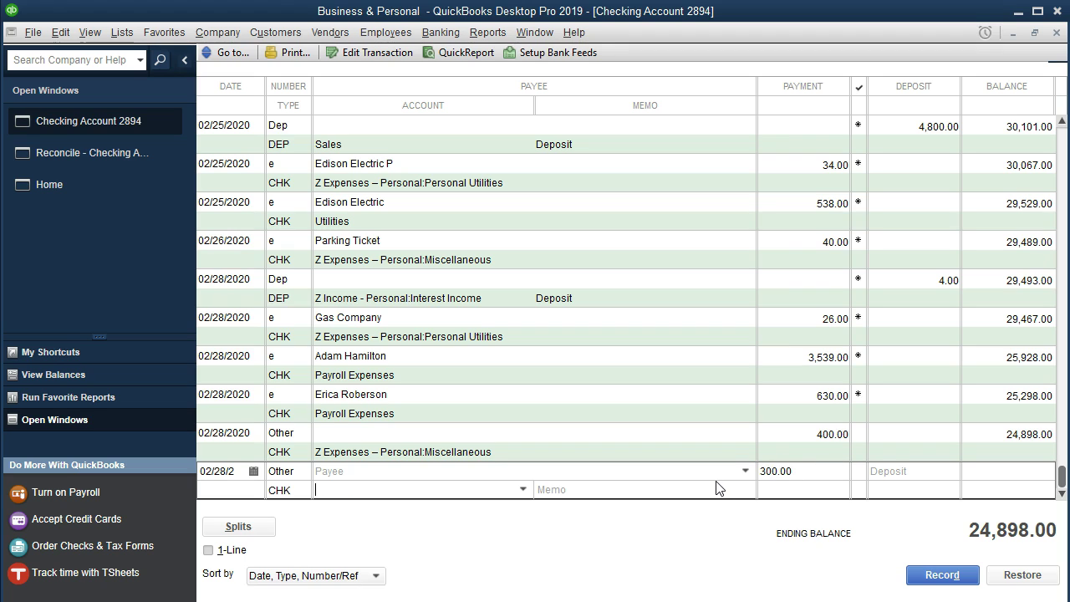
type("Bank Service Charges")
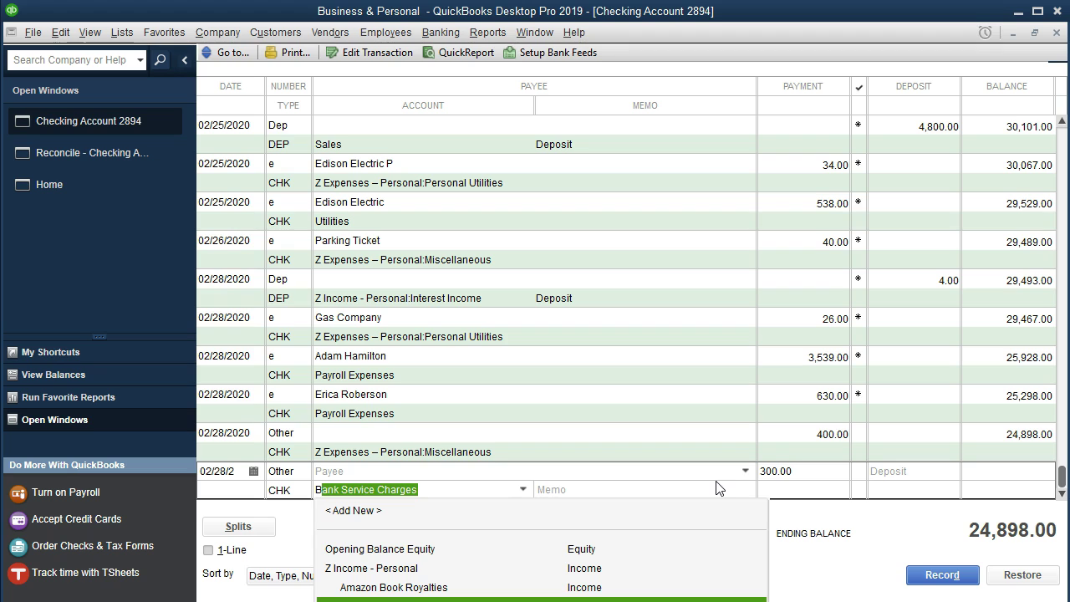
key("End")
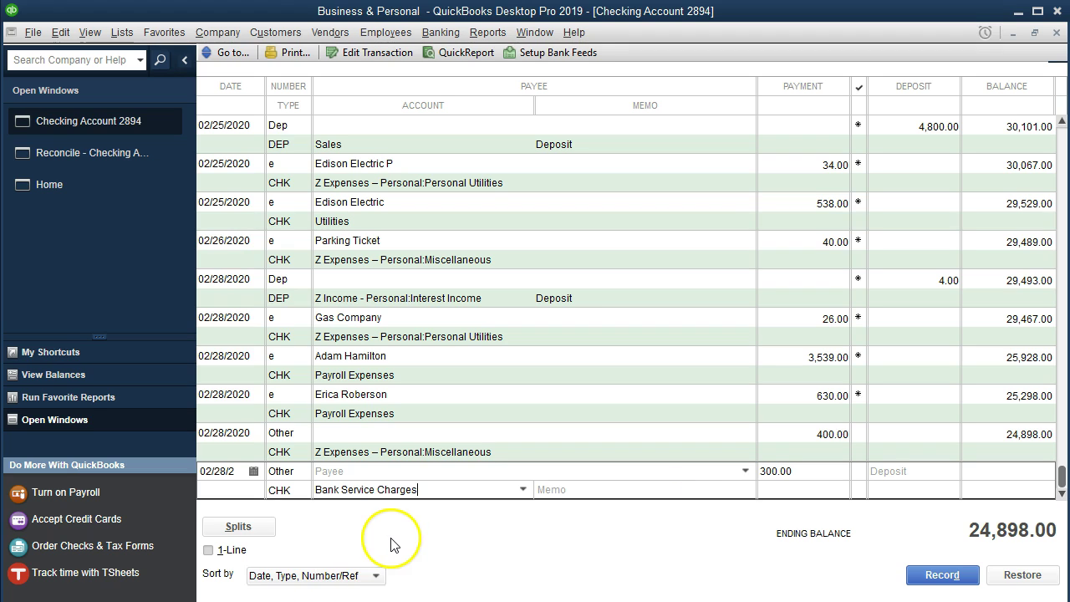
Step: Open the splits of the 300 payment and set the Bank Service Charges line's amount to 150
left_click(268, 535)
left_click(429, 447)
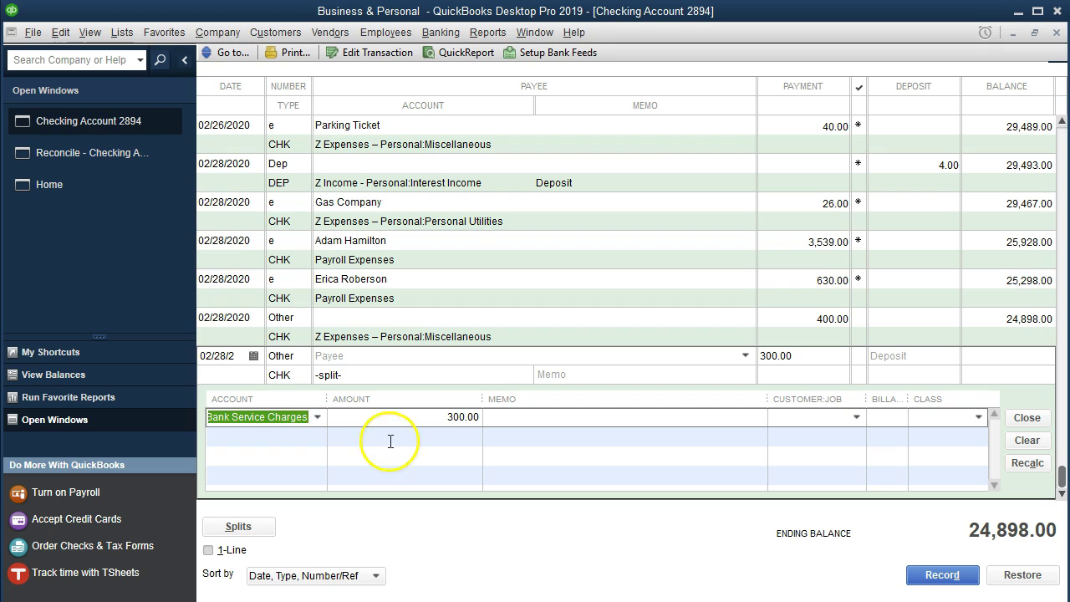
left_click(317, 417)
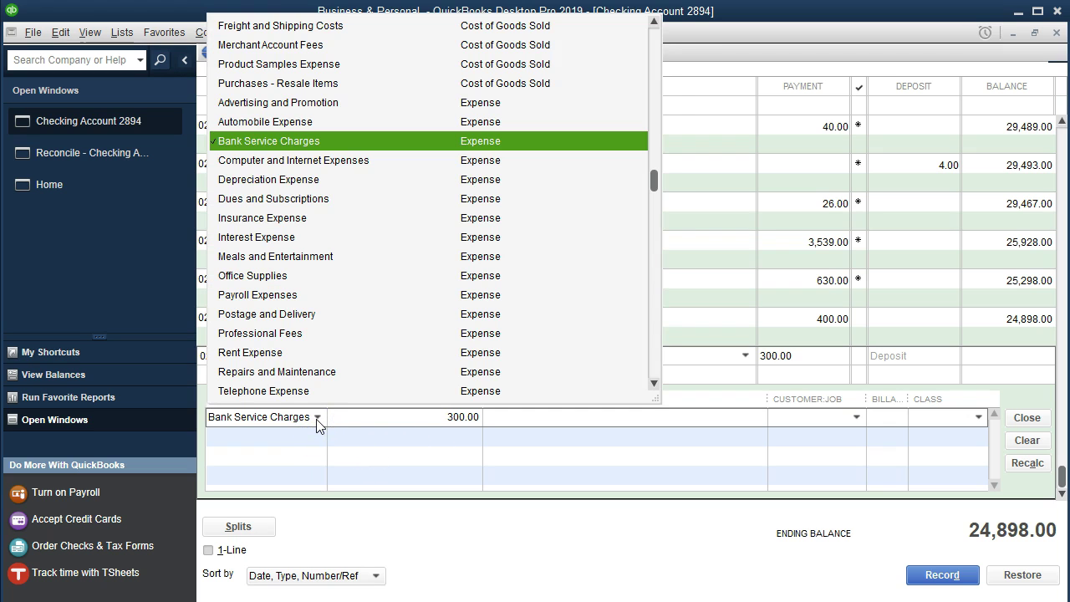
left_click(318, 418)
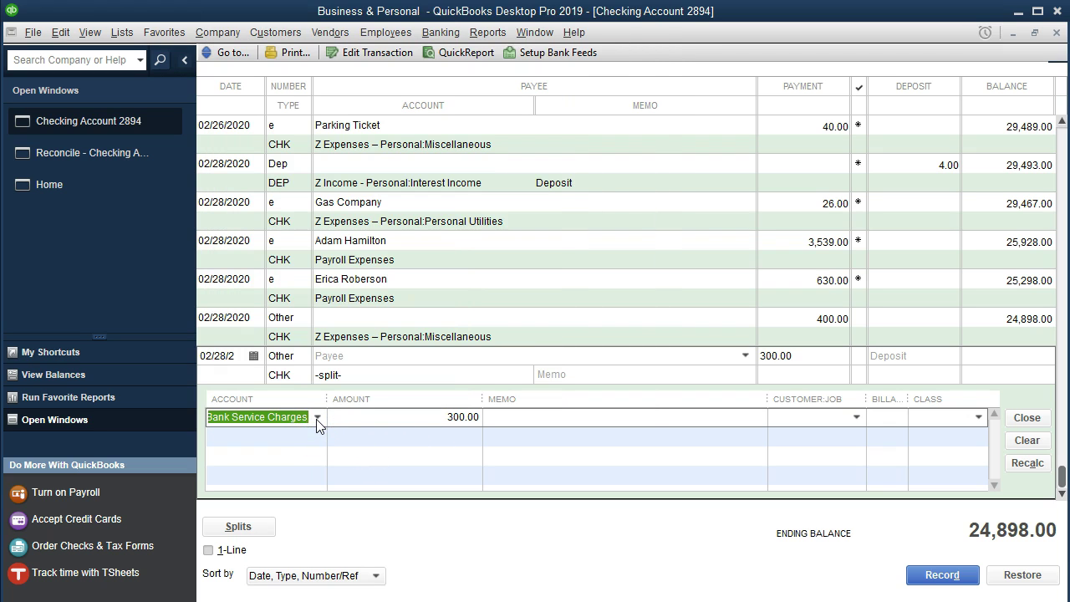
left_click(317, 418)
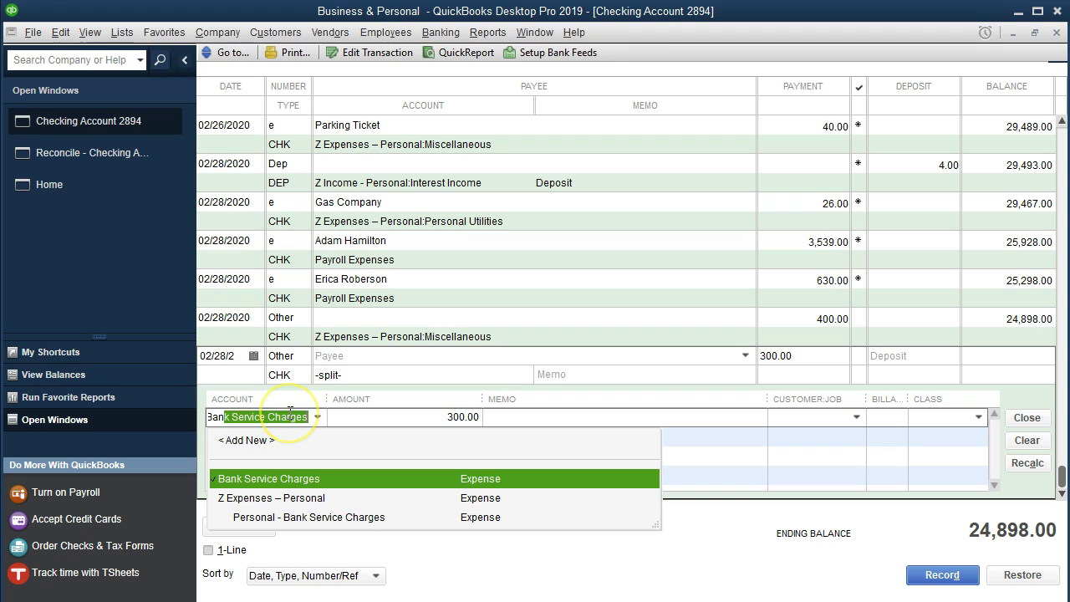
key("Tab")
type("150")
key("Tab")
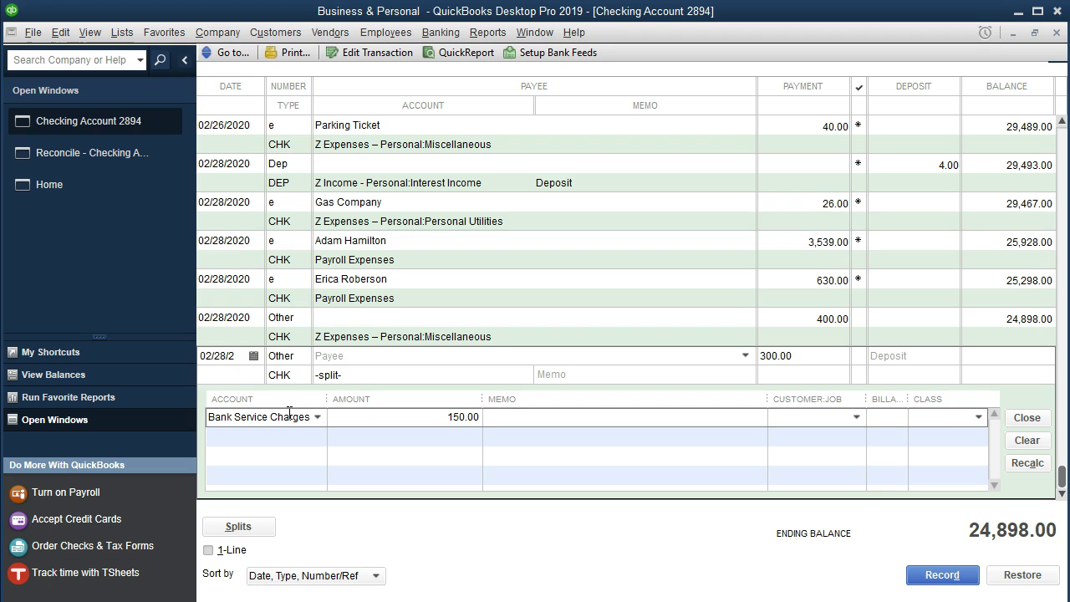
Step: Add a second split line of 150 with the Z Expenses – Personal subaccount Personal - Bank Service Charges
key("Tab")
type("Ba")
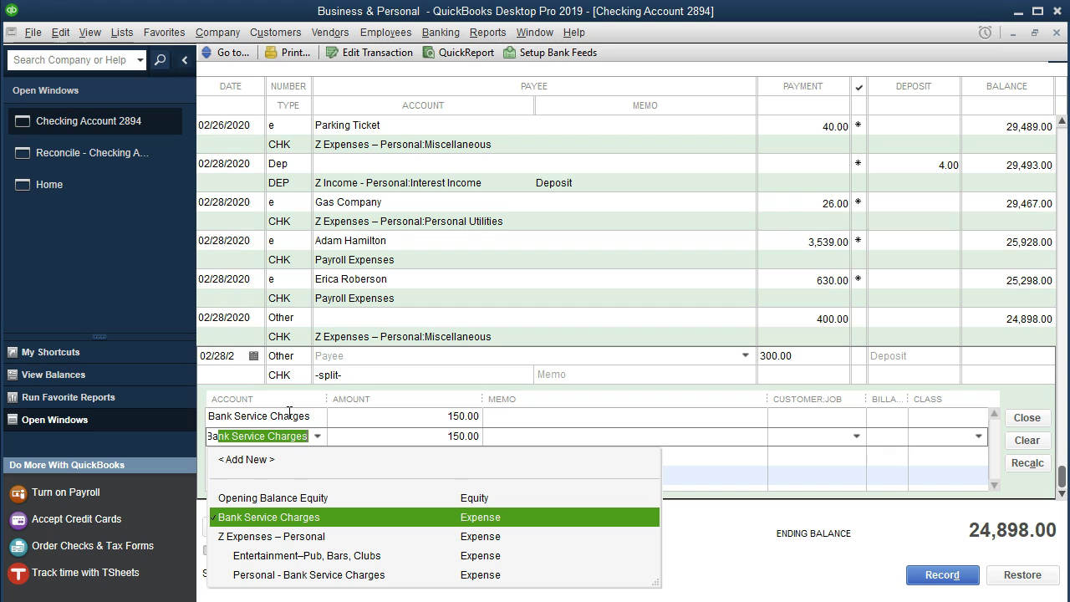
left_click(324, 577)
key("Tab")
key("Tab")
key("Tab")
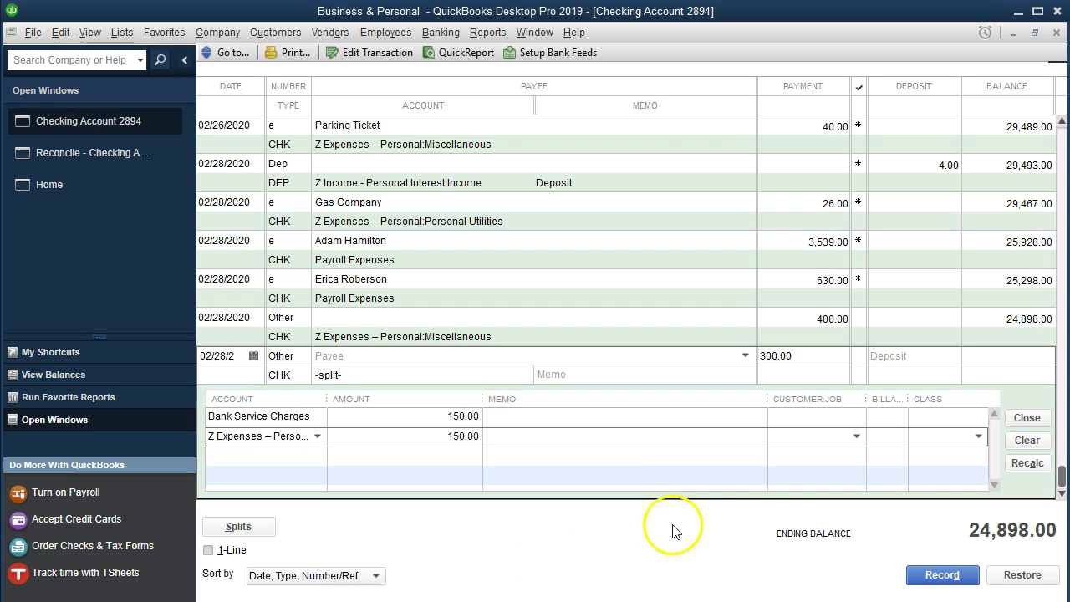
Step: Assign the class Business to the first split line and Personal to the second, and record the payment, accepting the future date
left_click(935, 418)
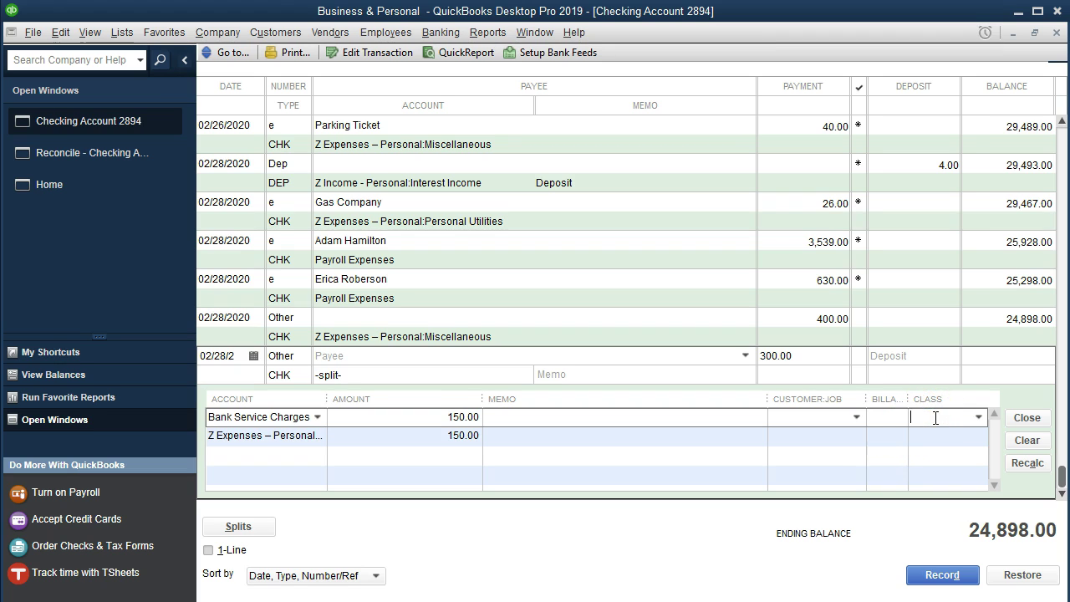
type("Business")
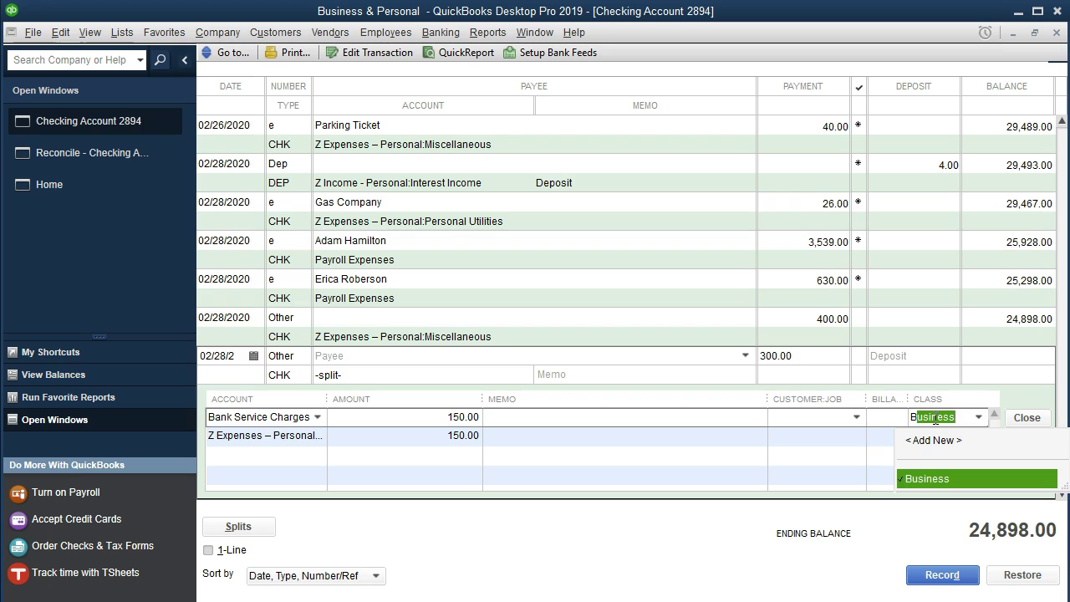
key("Tab")
type("P")
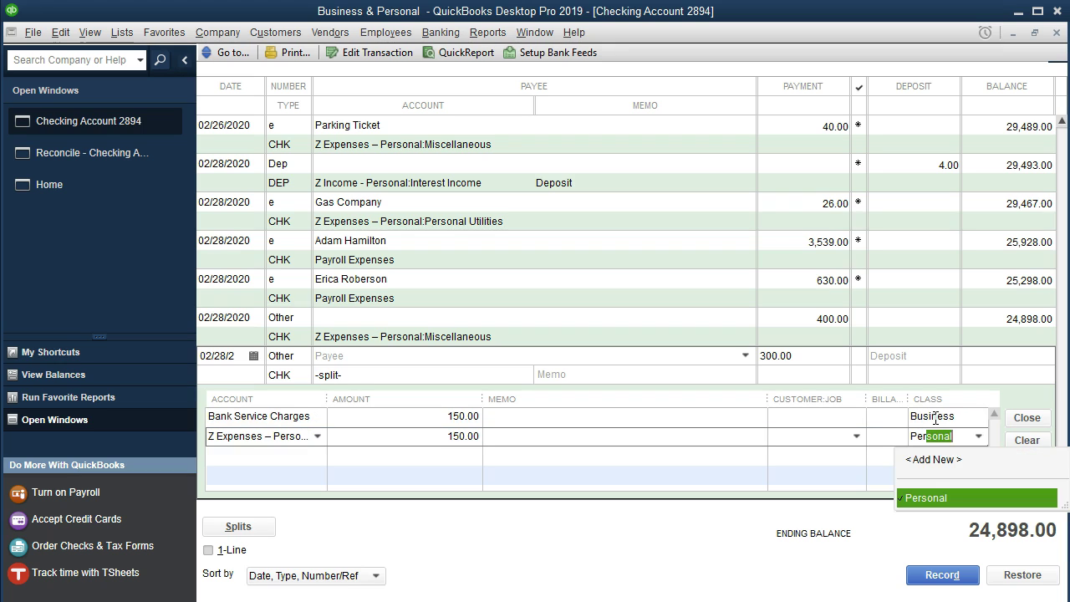
key("Tab")
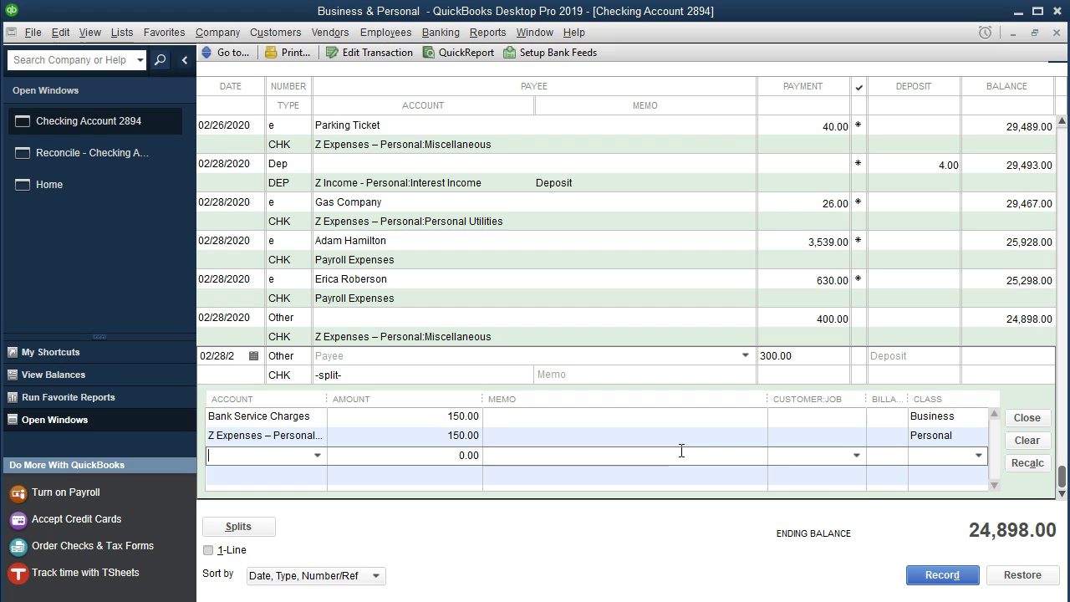
left_click(943, 574)
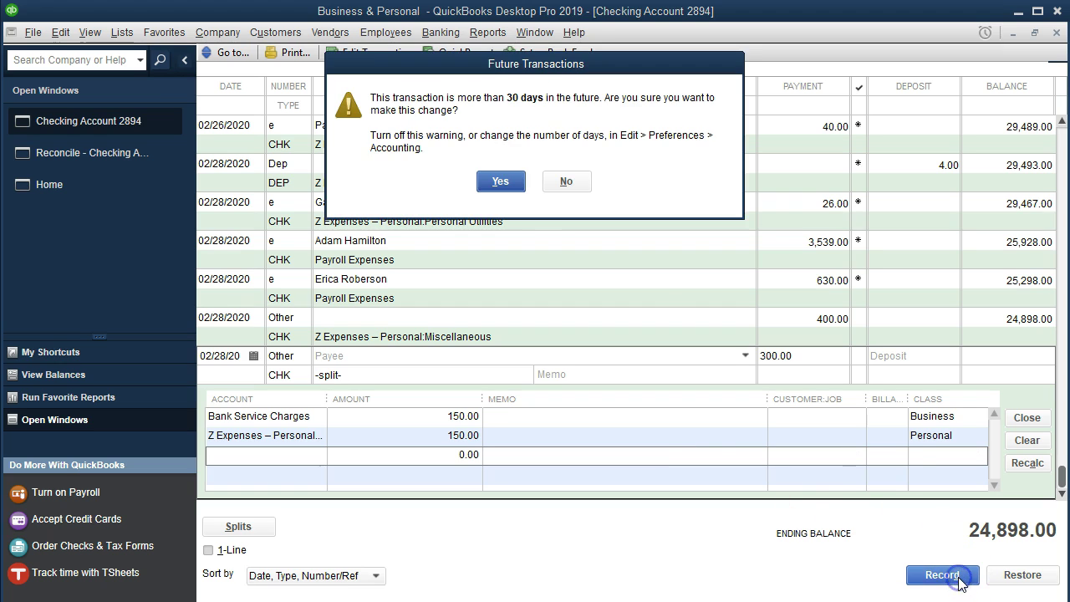
left_click(502, 180)
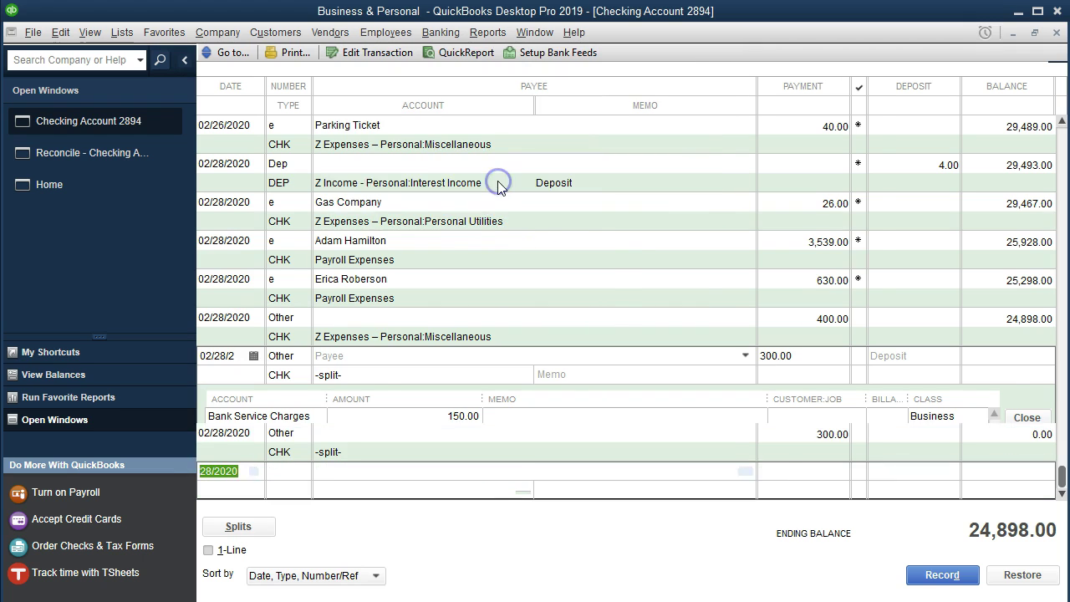
Step: Assign the class Personal to the 400 withdrawal in its splits and record the changed transaction, accepting the future date
left_click(483, 413)
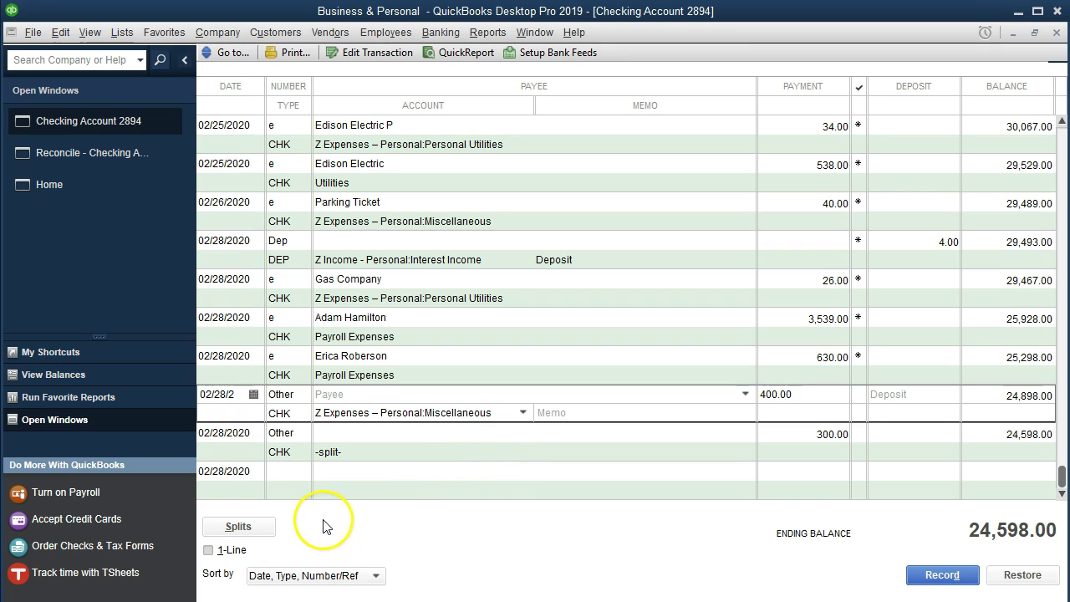
left_click(238, 526)
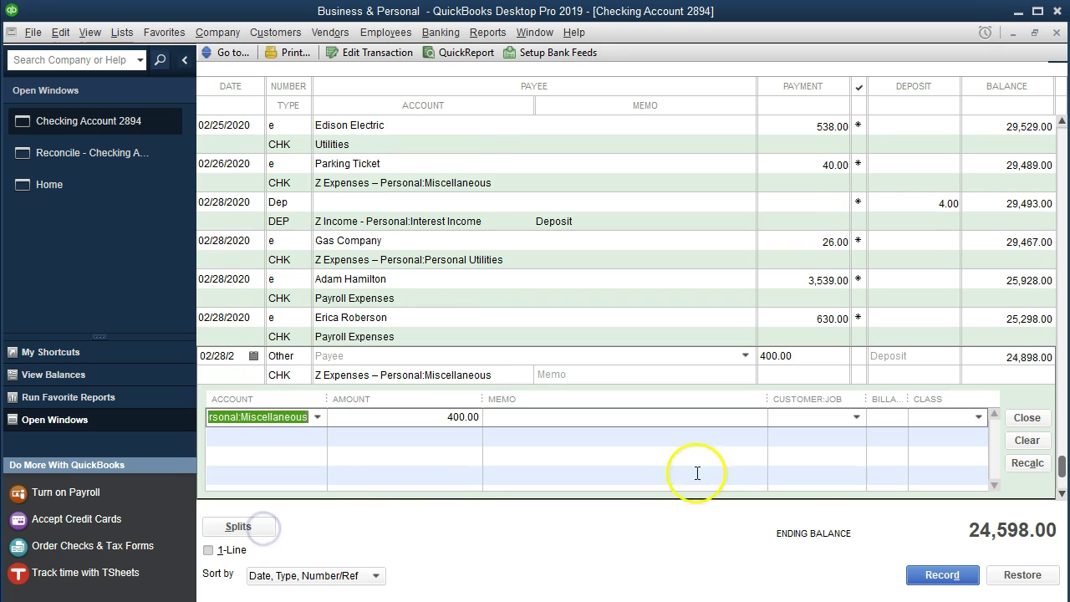
left_click(935, 422)
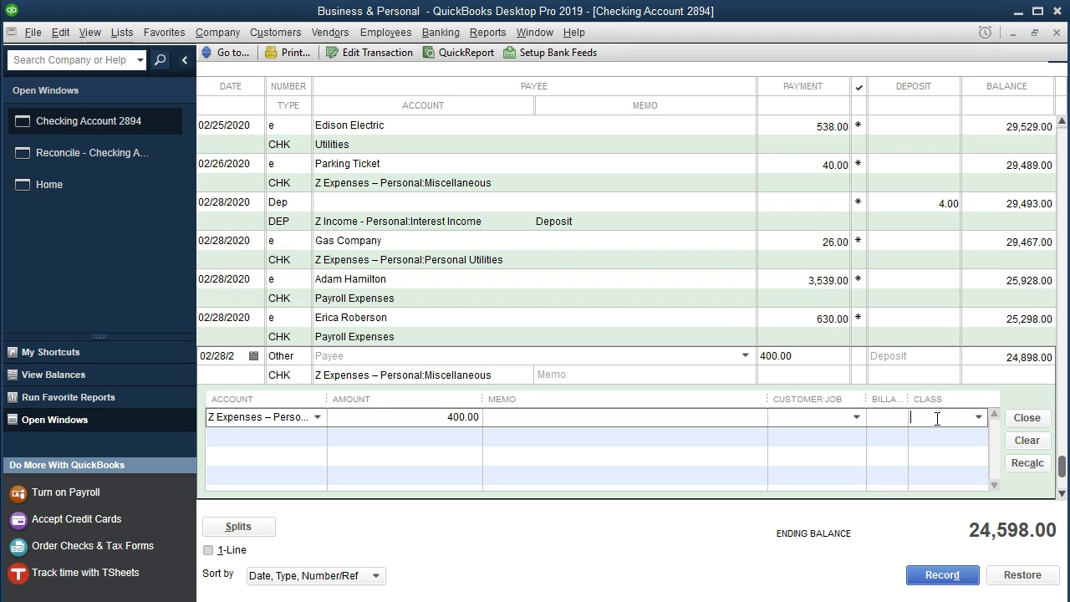
type("Personal")
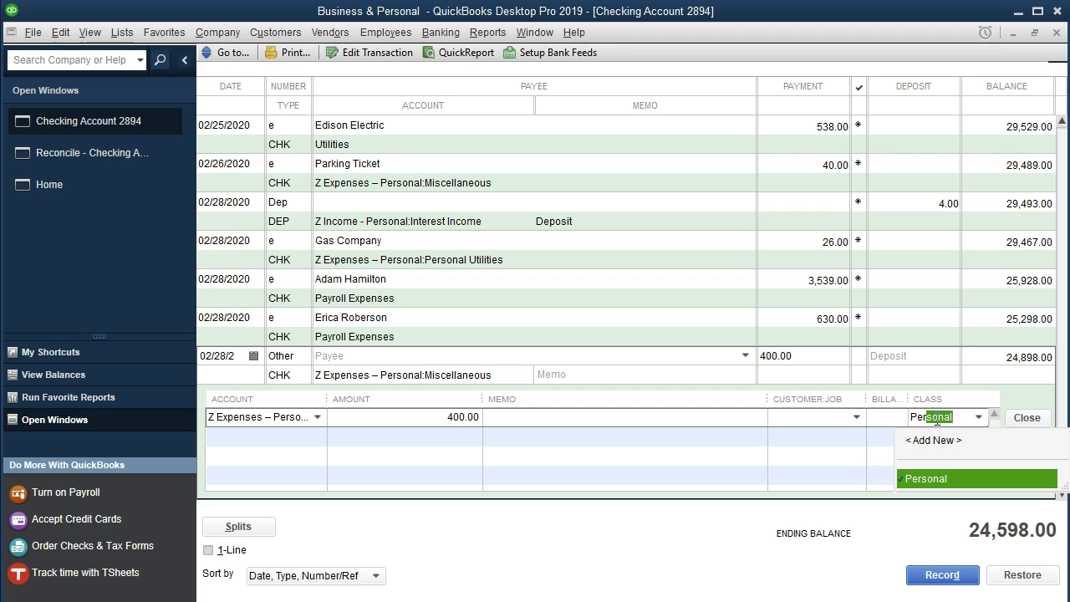
key("Tab")
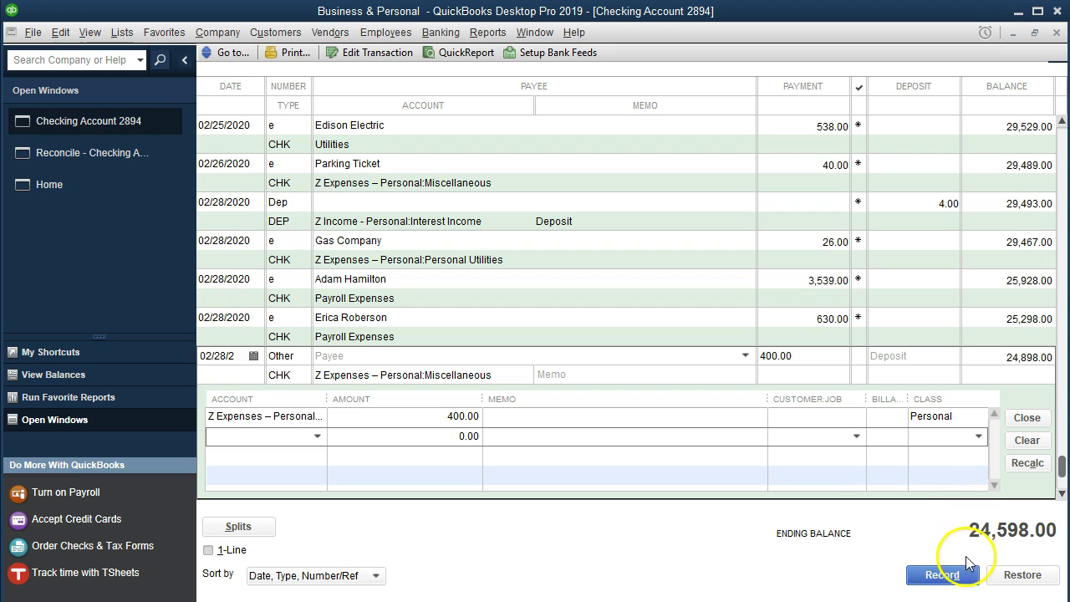
left_click(942, 575)
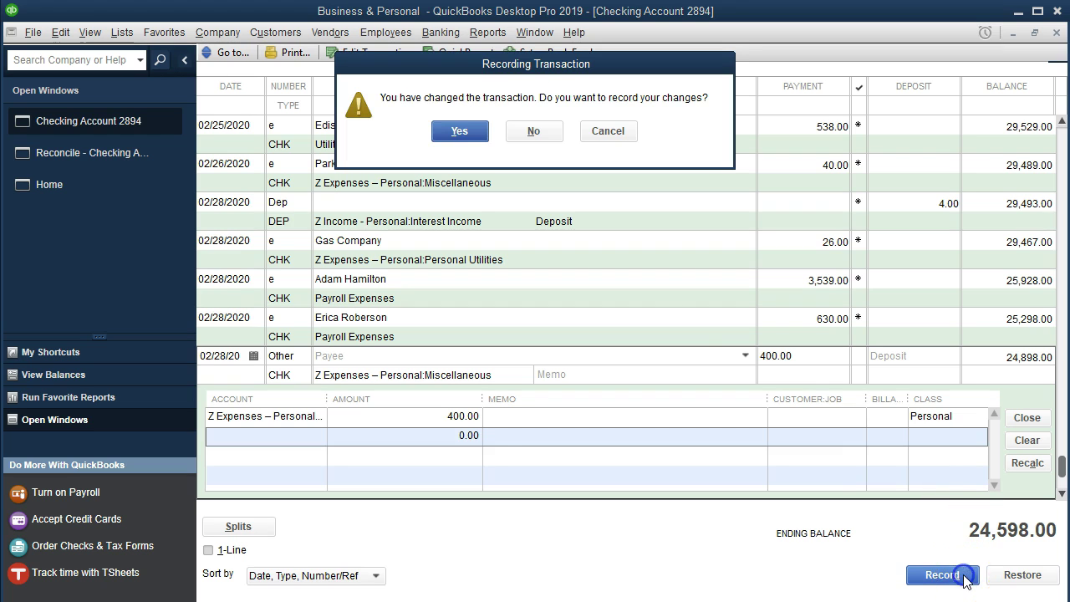
left_click(459, 131)
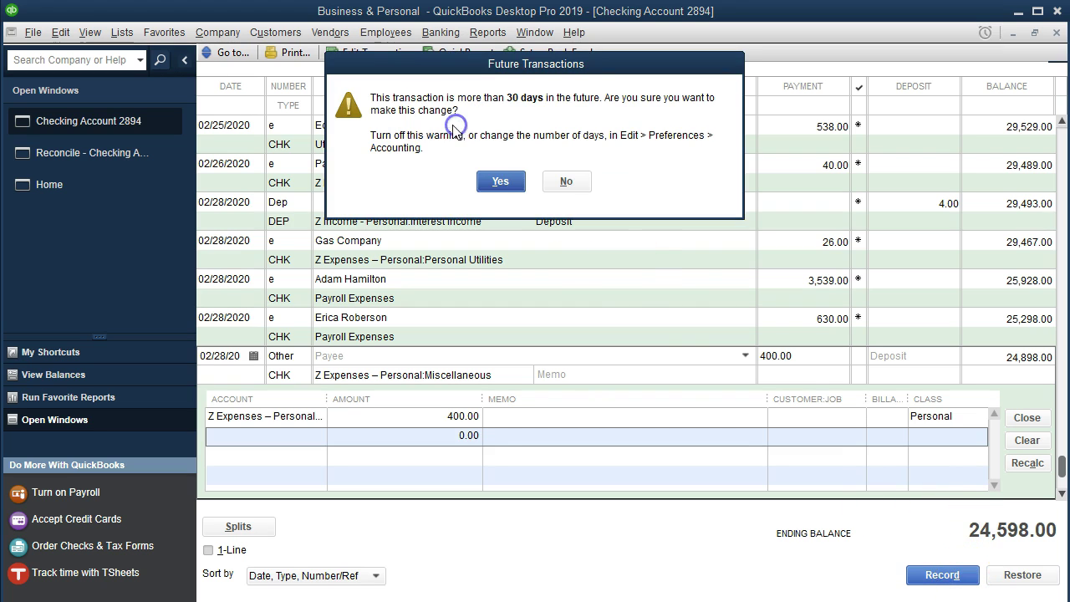
left_click(483, 180)
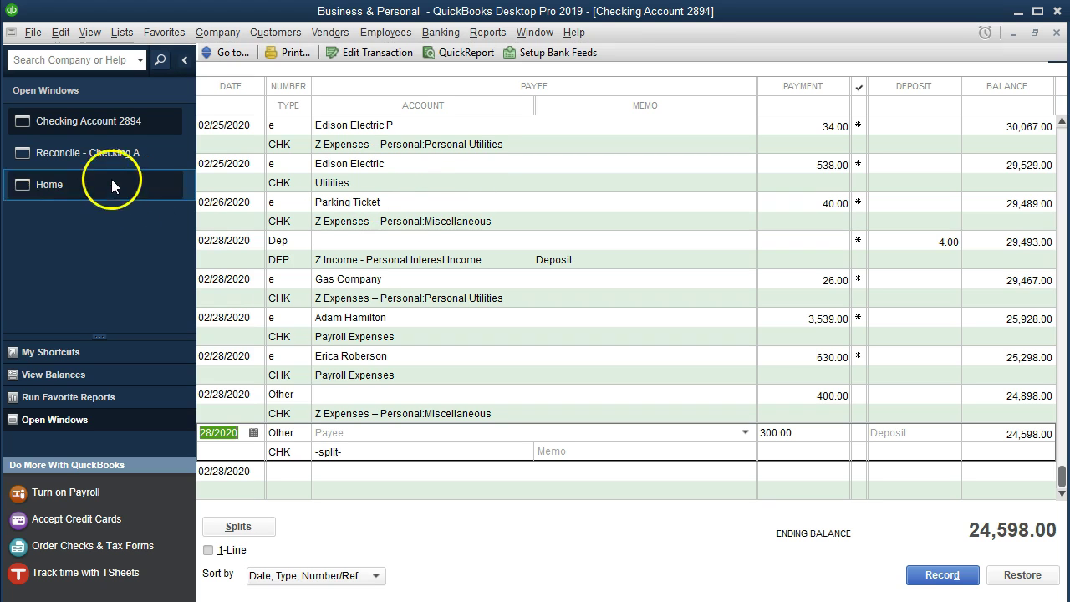
Step: Return to the checking account reconciliation and mark the 400 and 300 payments dated 02/28/2020 as cleared
left_click(98, 159)
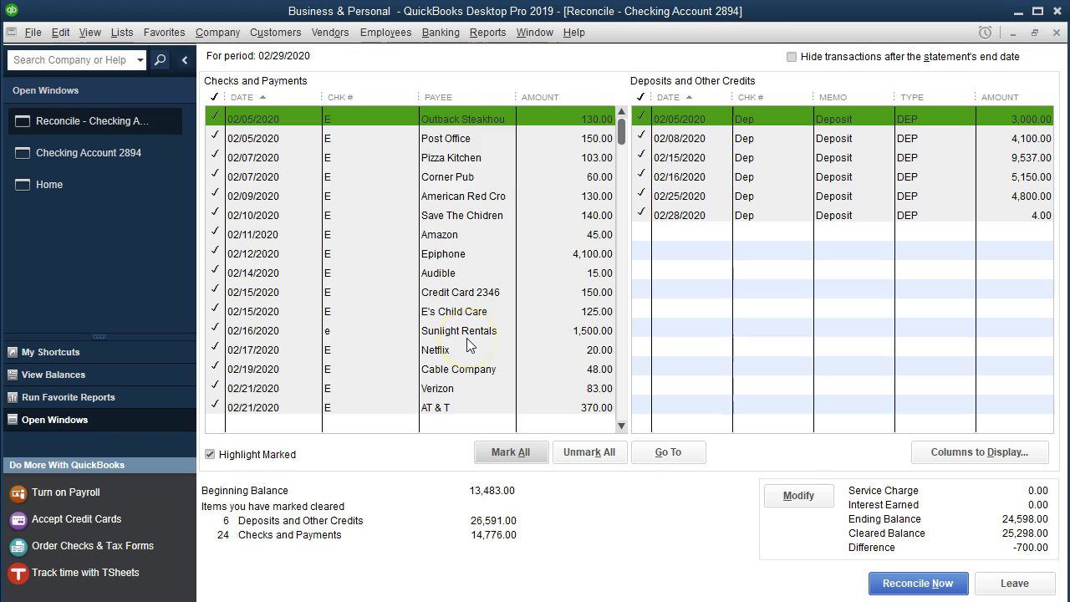
scroll(465, 355, "down", 5)
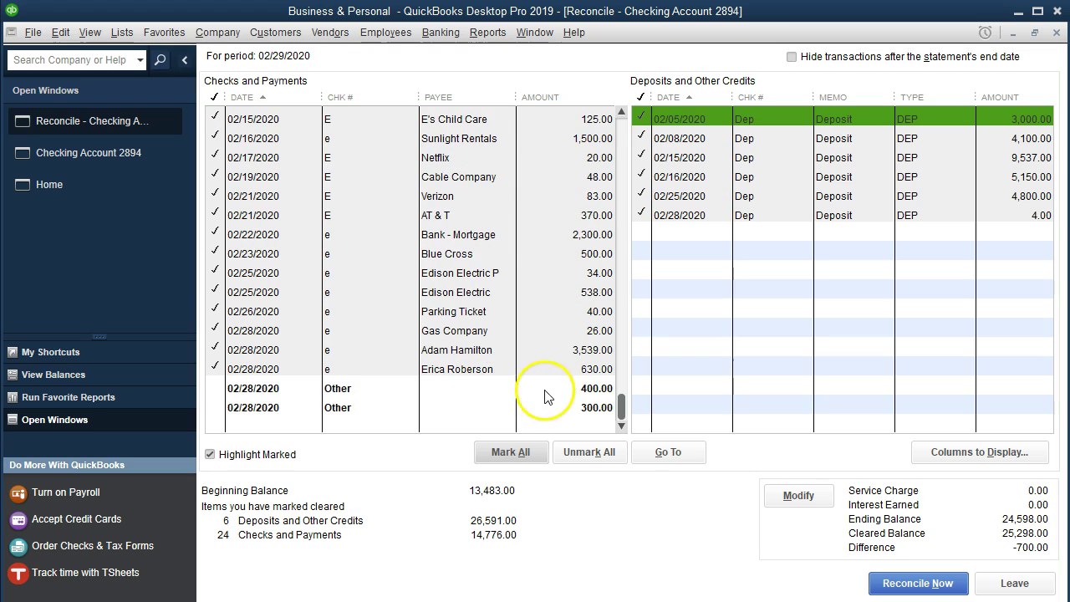
left_click(567, 391)
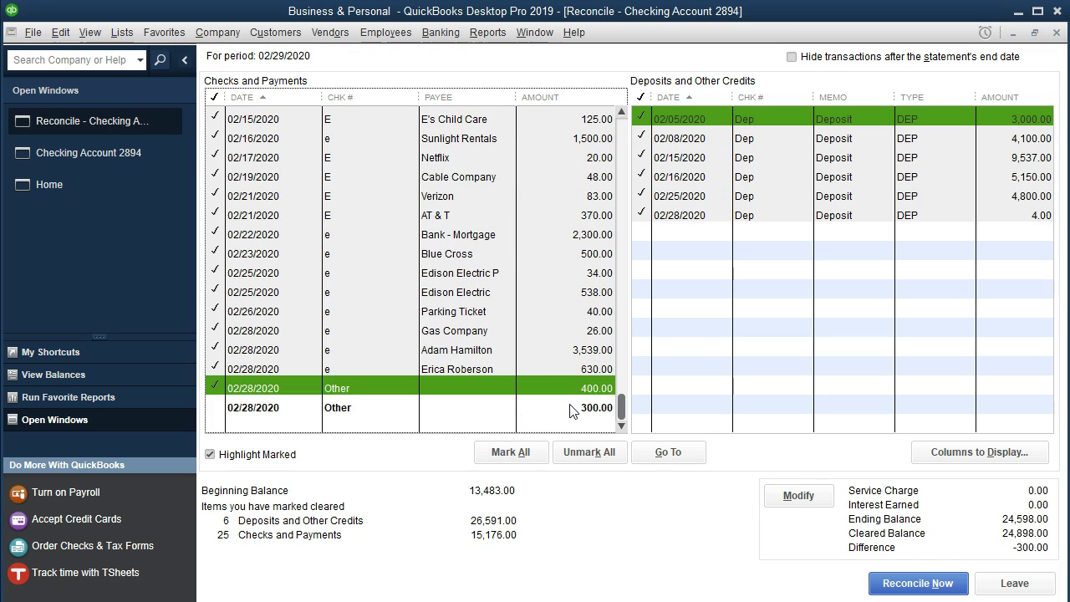
left_click(597, 408)
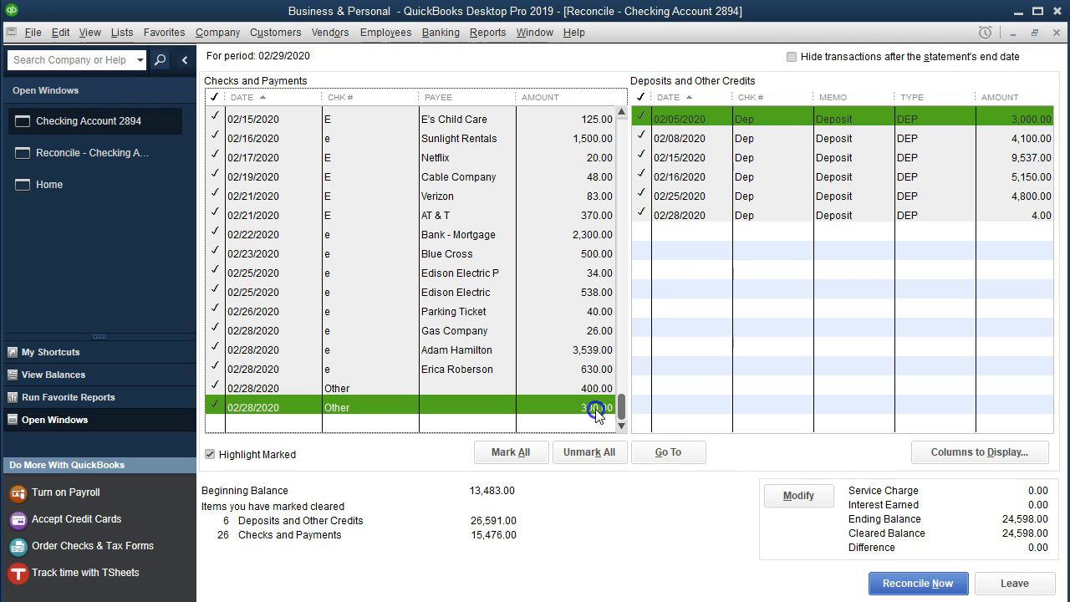
Step: Check the reconciliation difference, complete the reconciliation, and display both the summary and detail reports
left_click(976, 543)
left_click(982, 530)
left_click(961, 506)
left_click(961, 516)
left_click(920, 585)
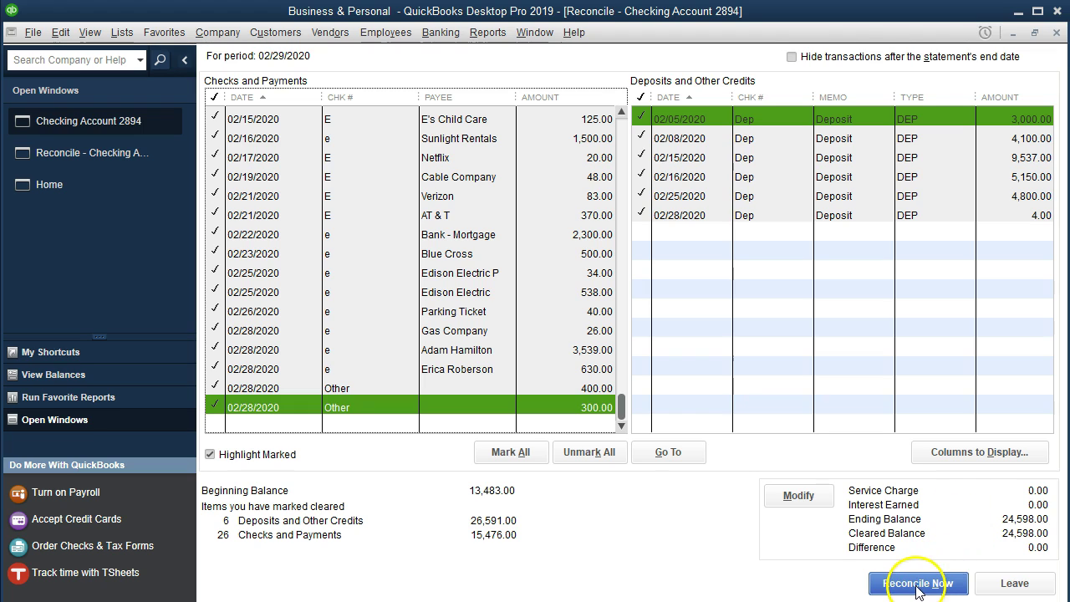
left_click(918, 585)
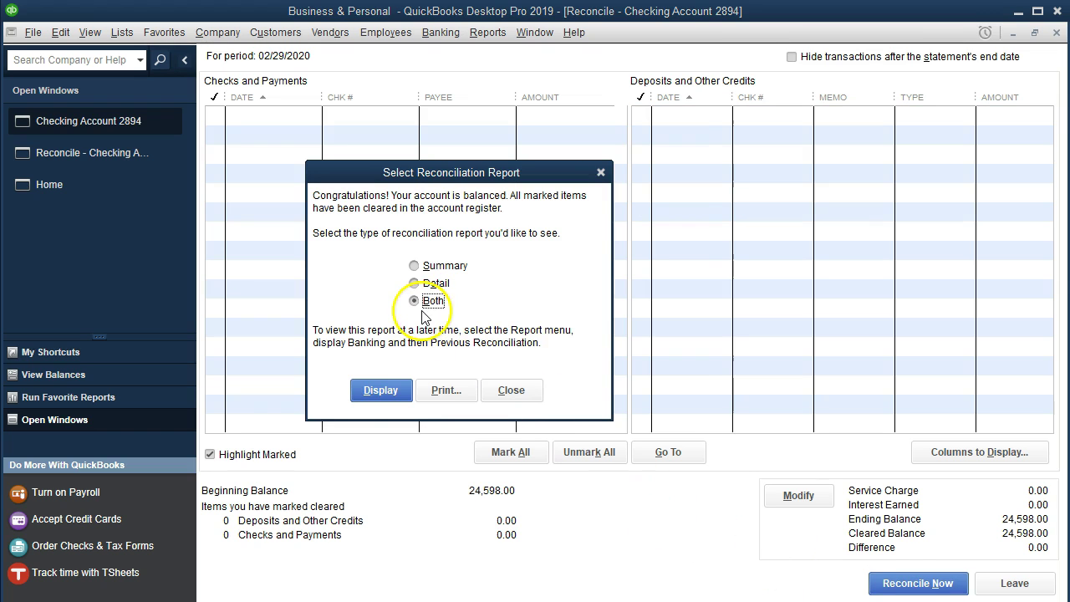
left_click(388, 390)
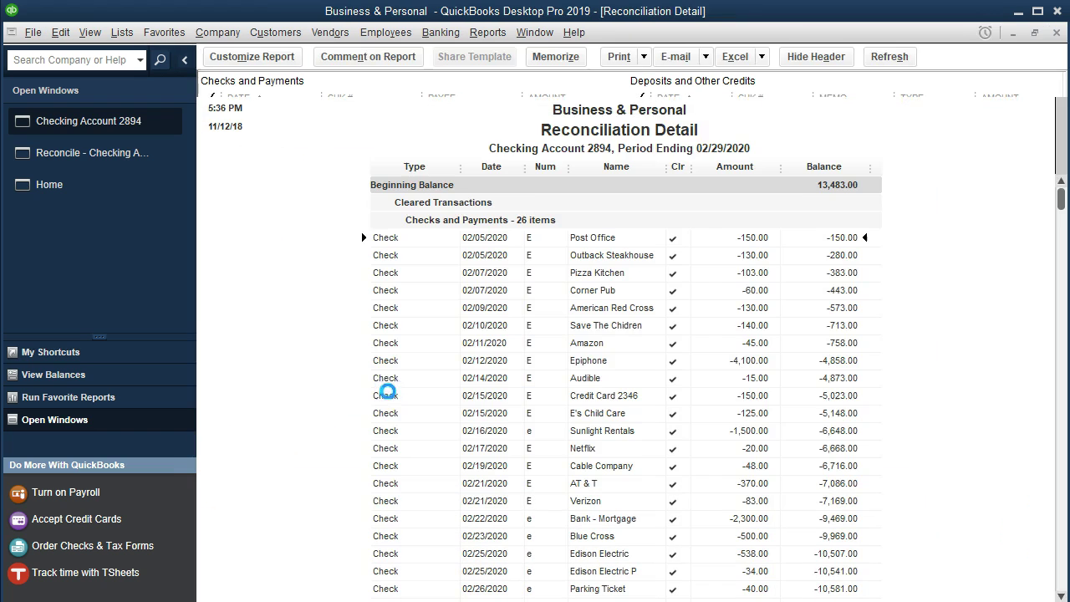
left_click(628, 289)
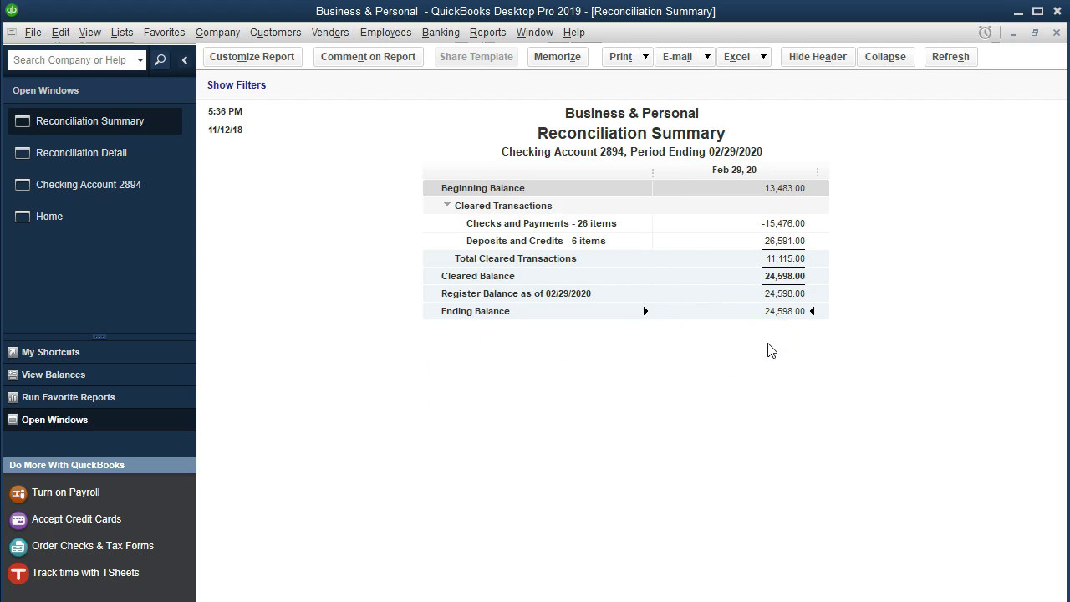
Step: Check the ending balance in the Reconciliation Summary, close that report, and review the Reconciliation Detail through to its ending balance
left_click(806, 306)
left_click(1056, 32)
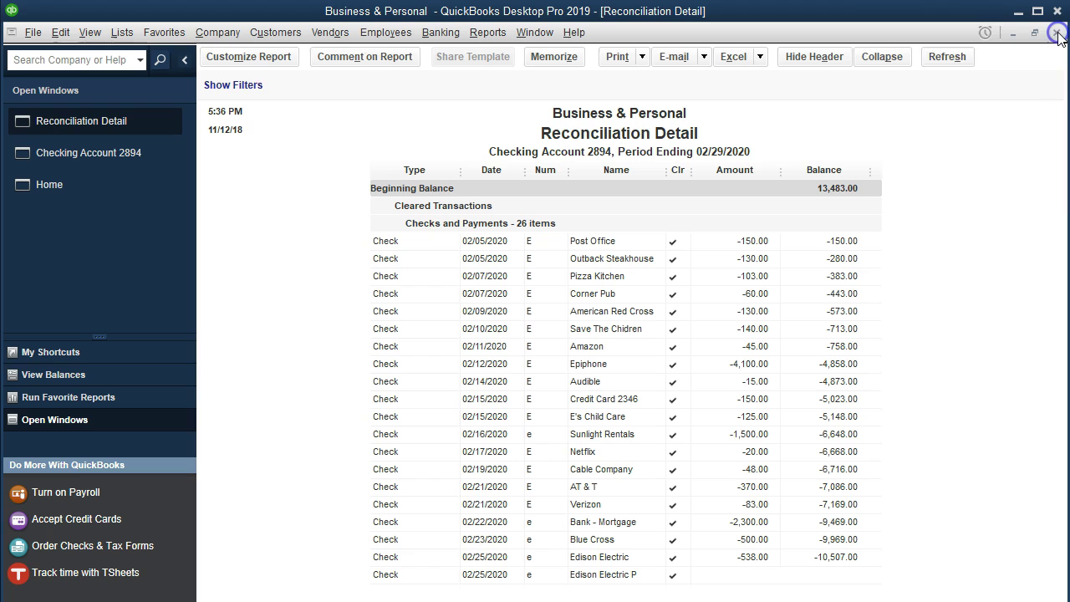
scroll(898, 342, "down", 3)
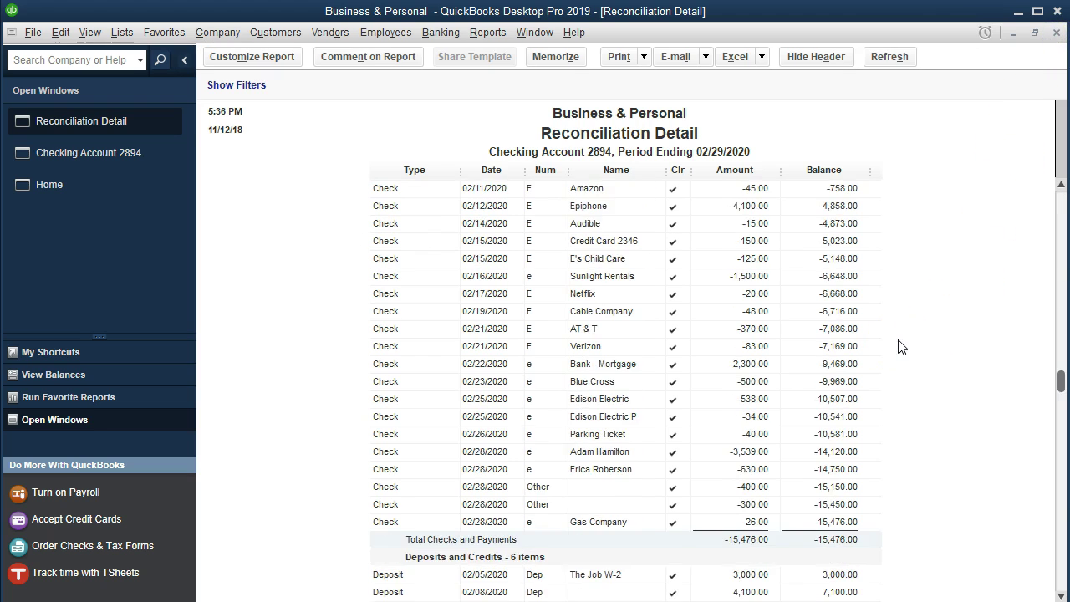
scroll(898, 346, "down", 3)
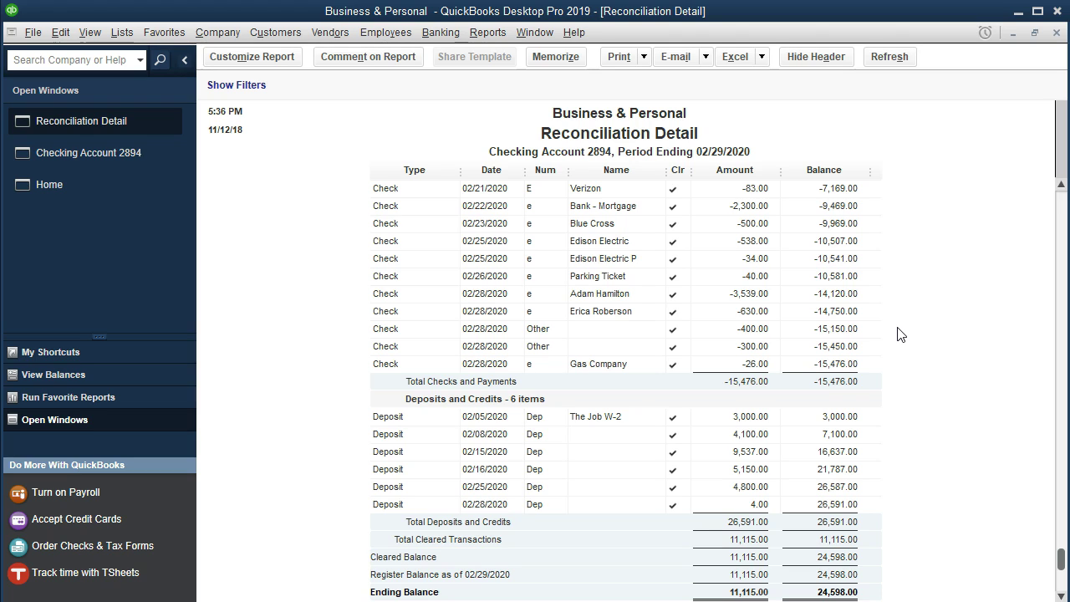
scroll(900, 334, "down", 1)
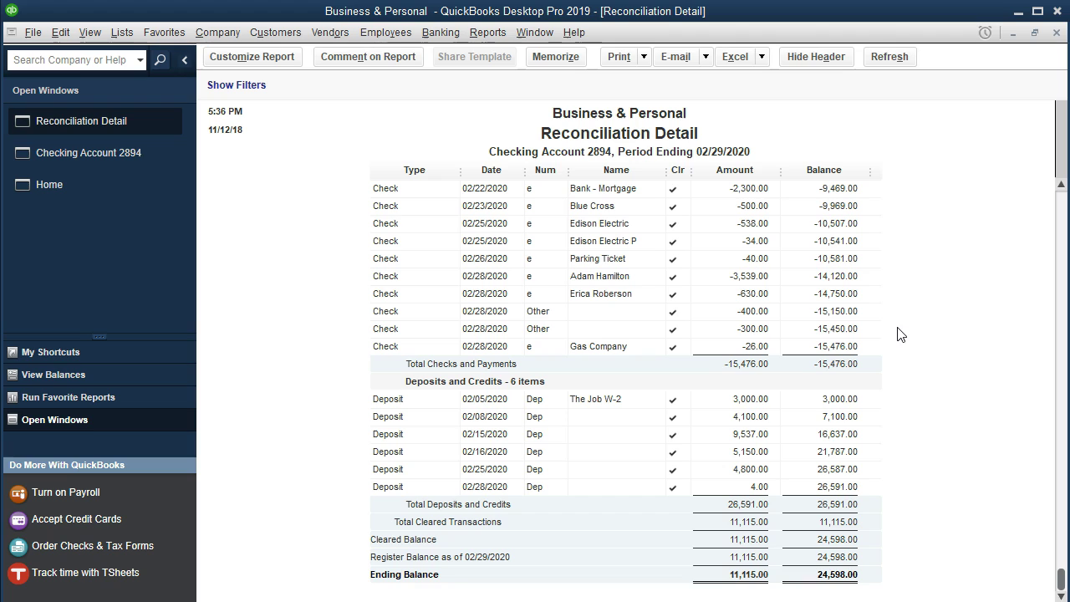